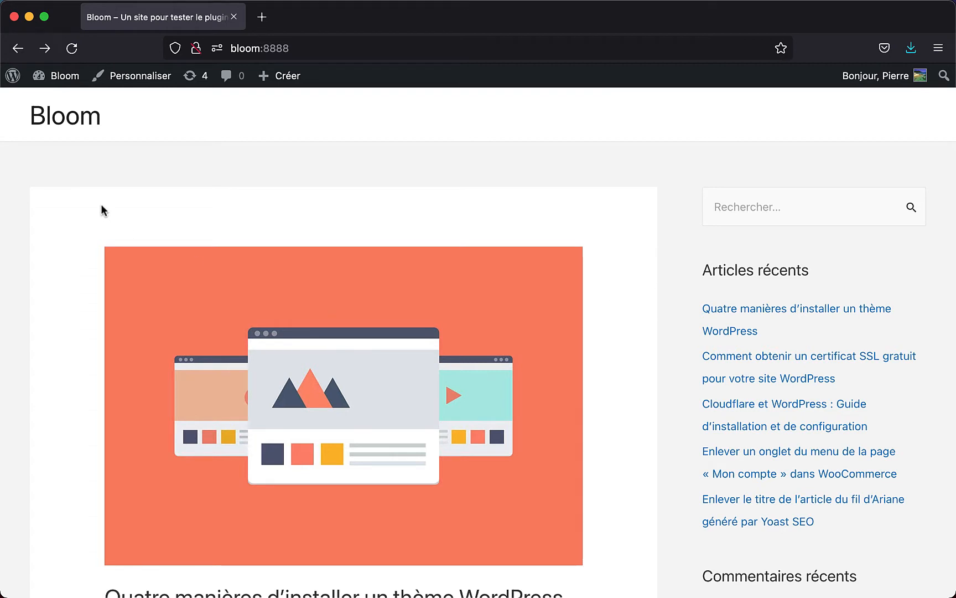
- Go from the site's front page to the WordPress dashboard, then into the Bloom plugin
left_click(59, 77)
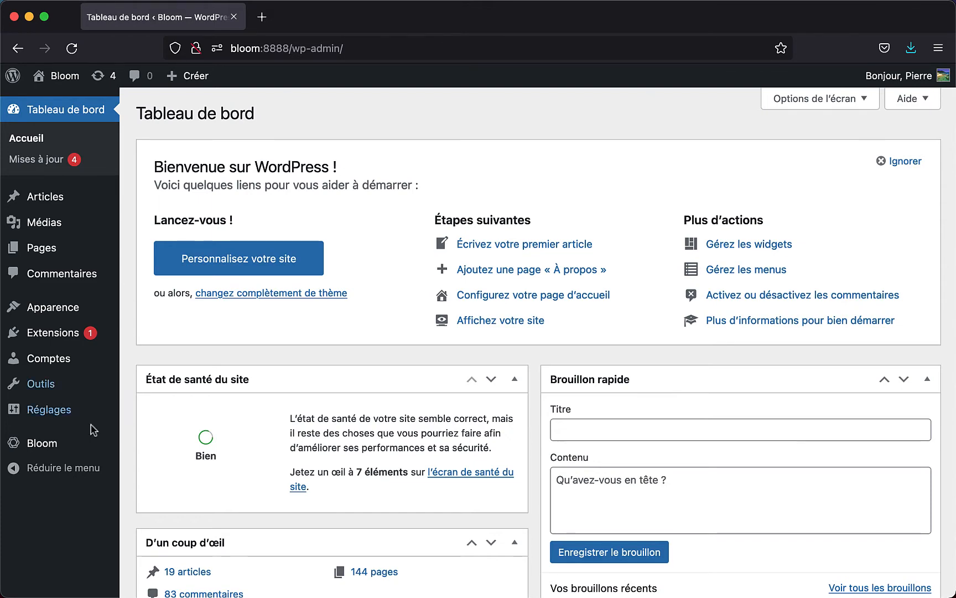
mouse_move(76, 449)
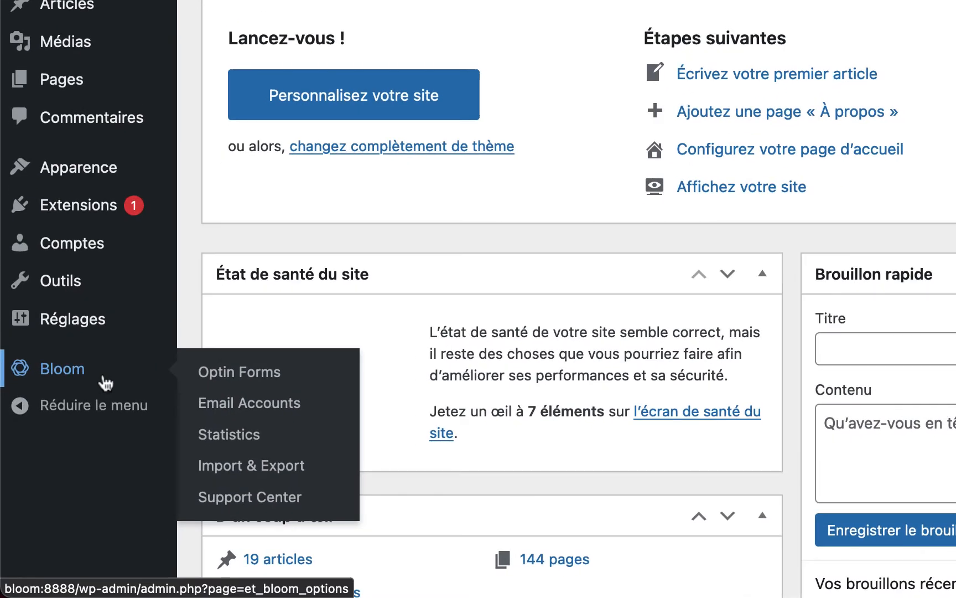
left_click(113, 382)
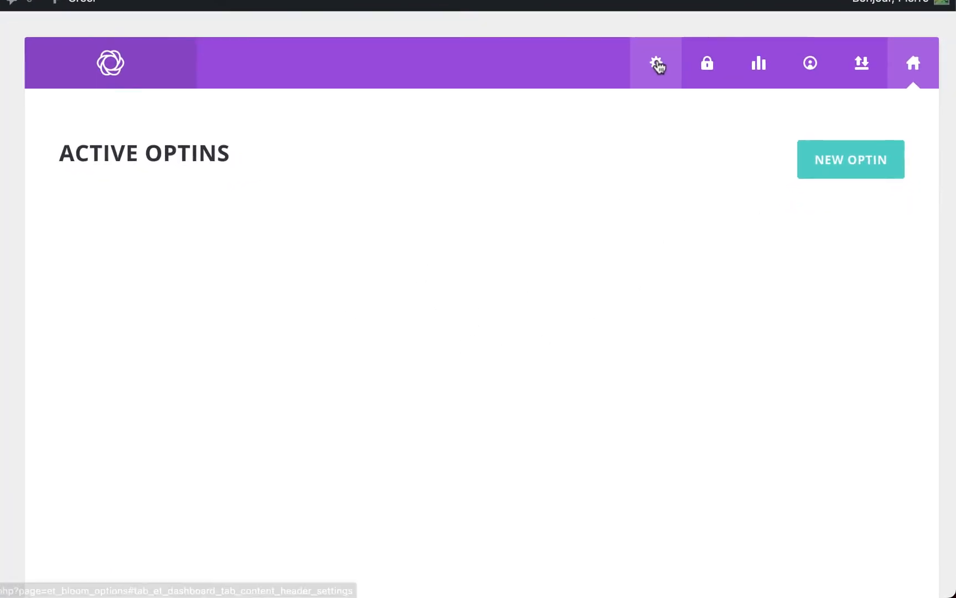
- Tour Bloom's settings, update, stats, accounts, import/export and optin pages, ending on Email Accounts
left_click(658, 64)
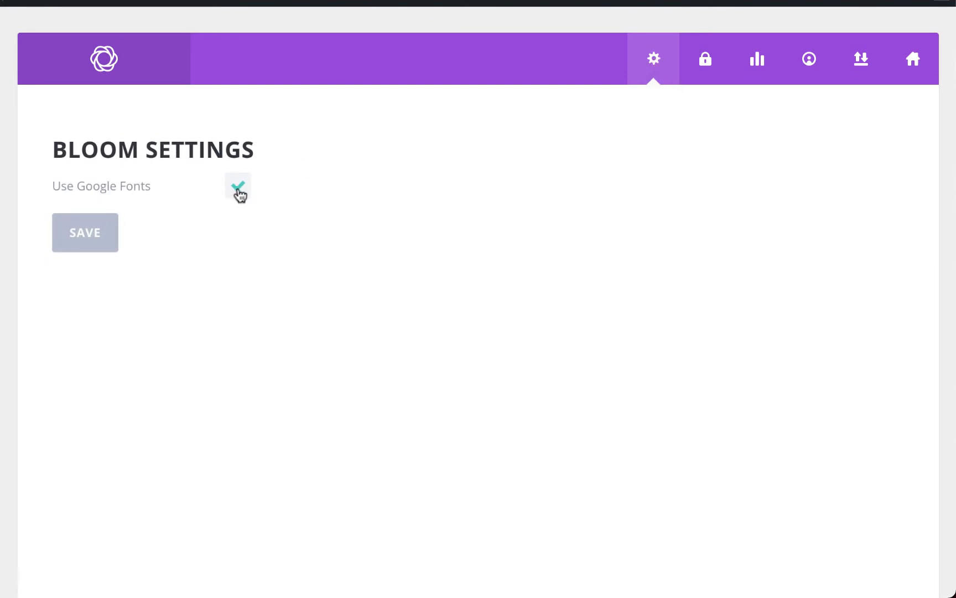
left_click(704, 71)
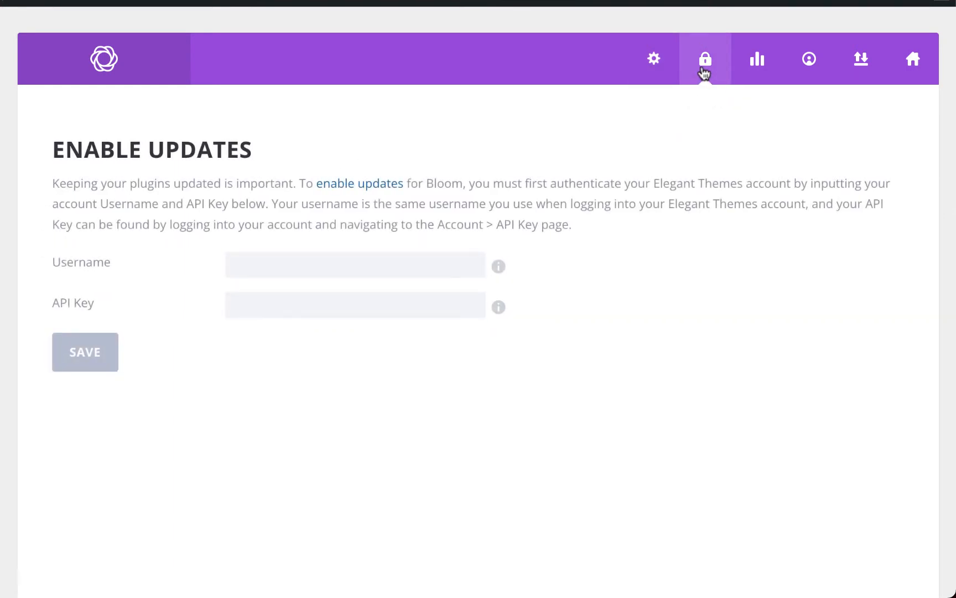
left_click(758, 64)
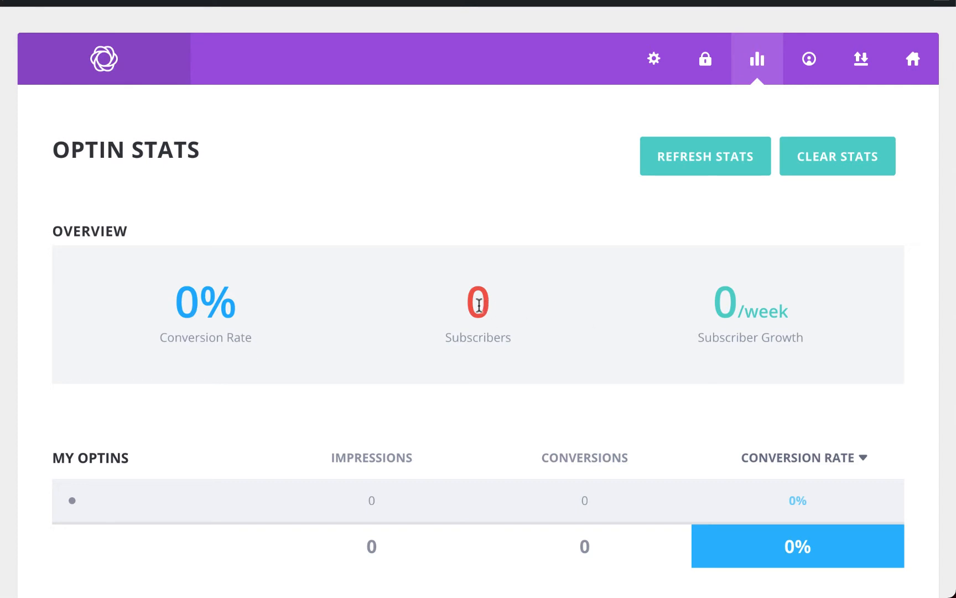
scroll(479, 303, "down", 10)
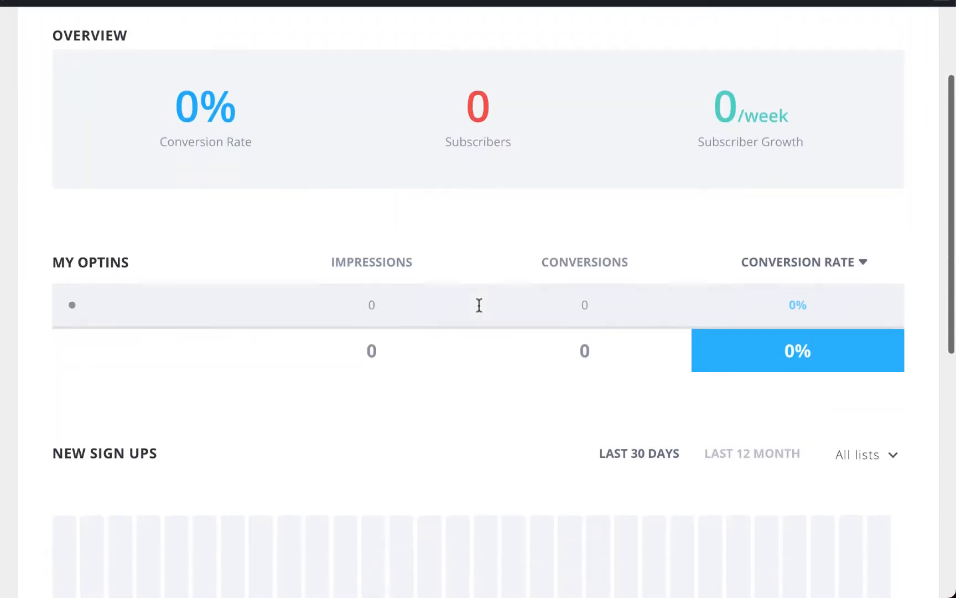
scroll(454, 499, "up", 10)
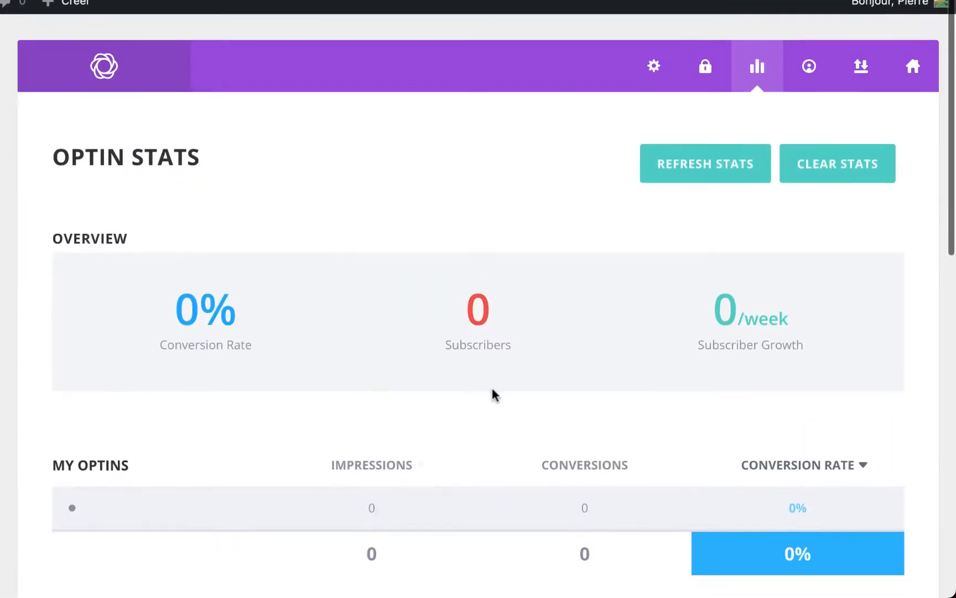
left_click(808, 79)
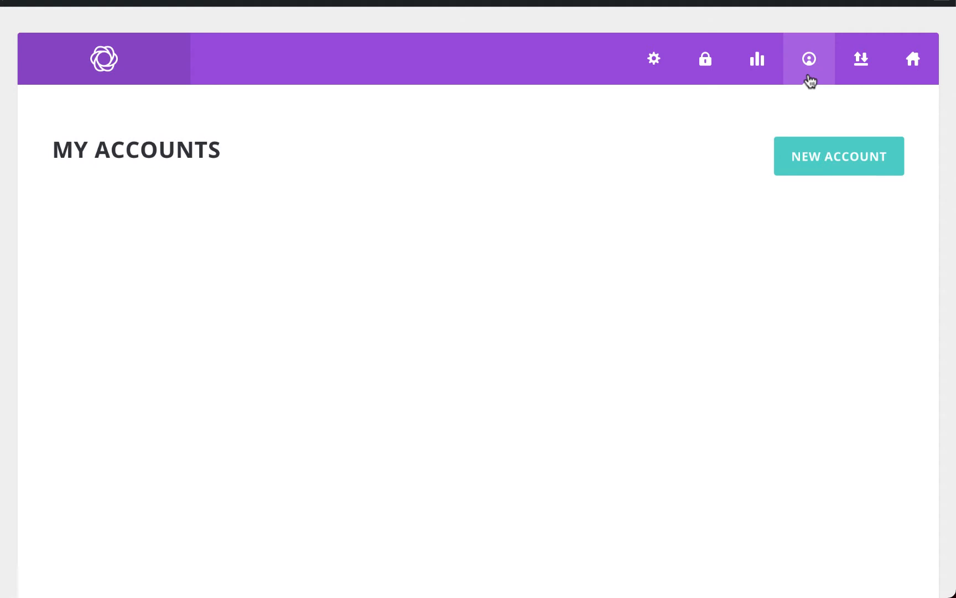
left_click(864, 66)
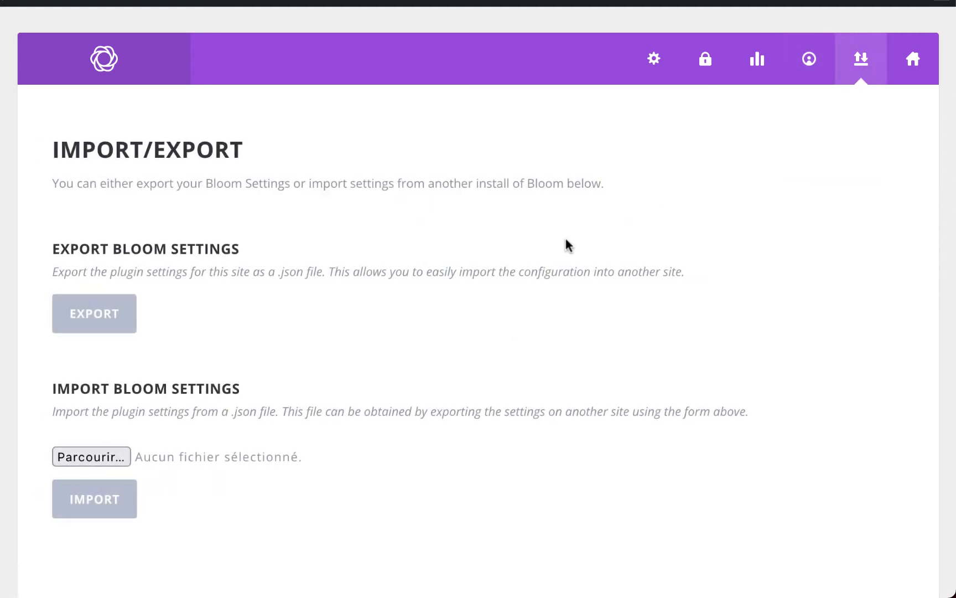
left_click(912, 77)
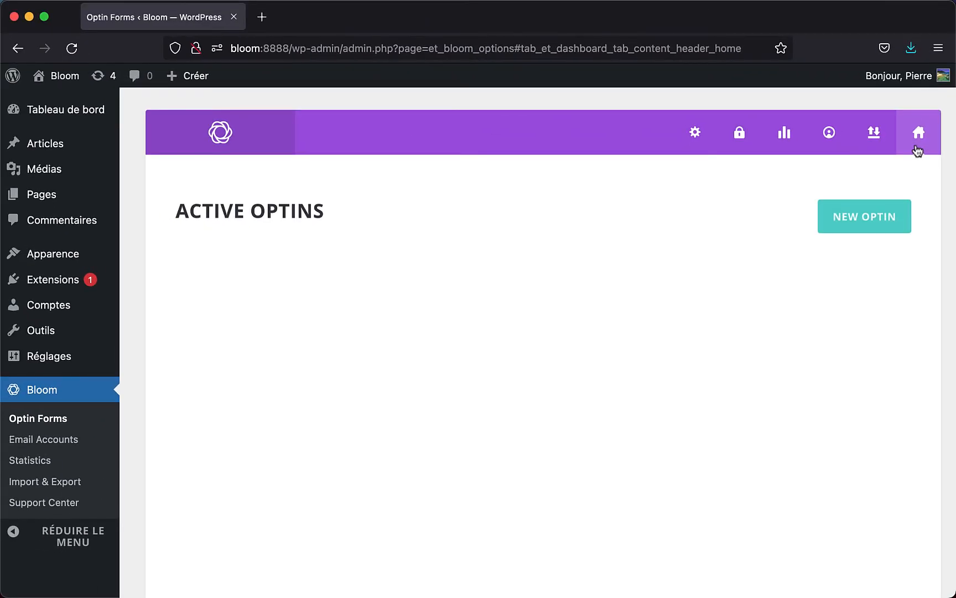
left_click(18, 441)
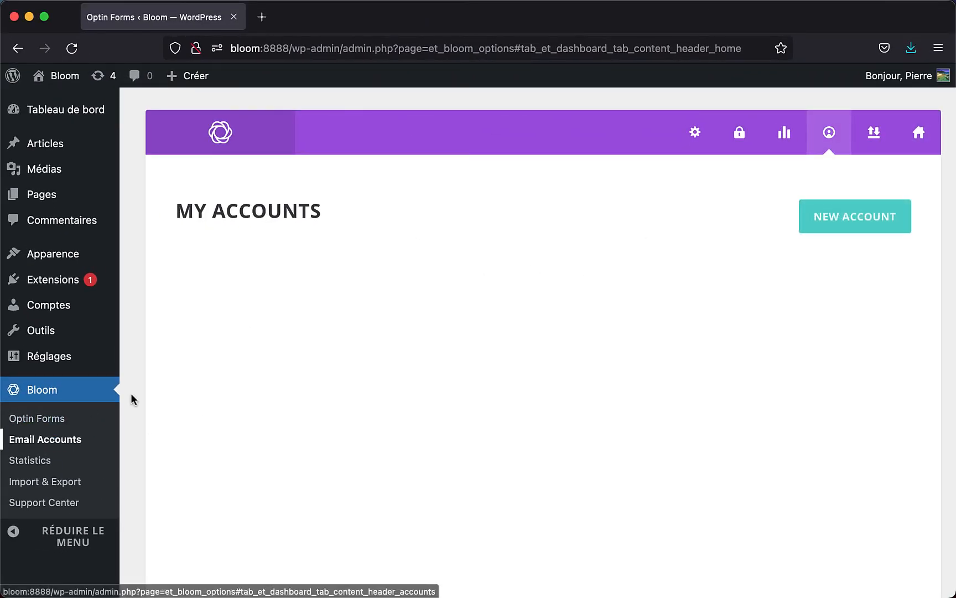
- Start a new email account with Aweber as the provider to launch its authorization page
left_click(845, 211)
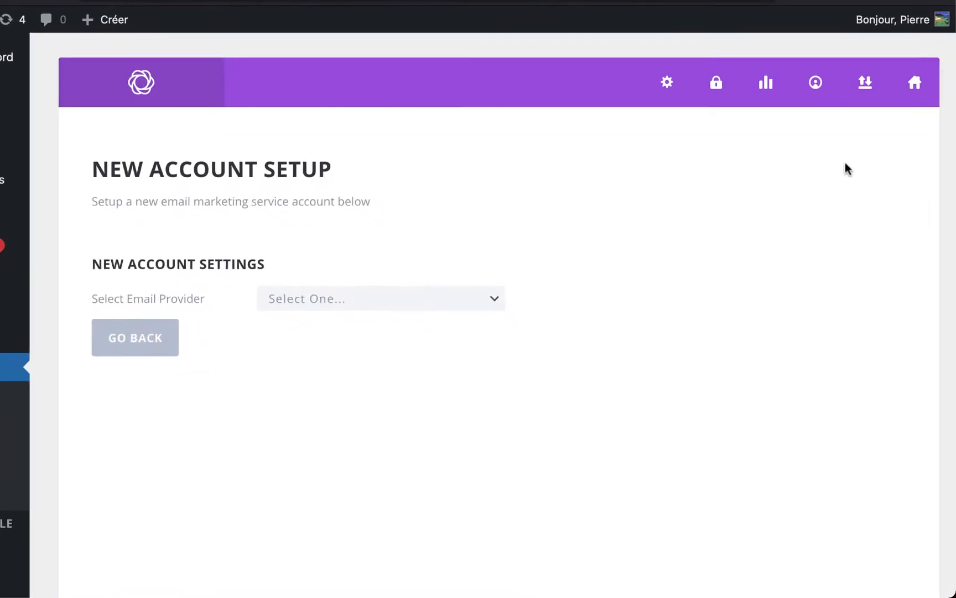
left_click(473, 285)
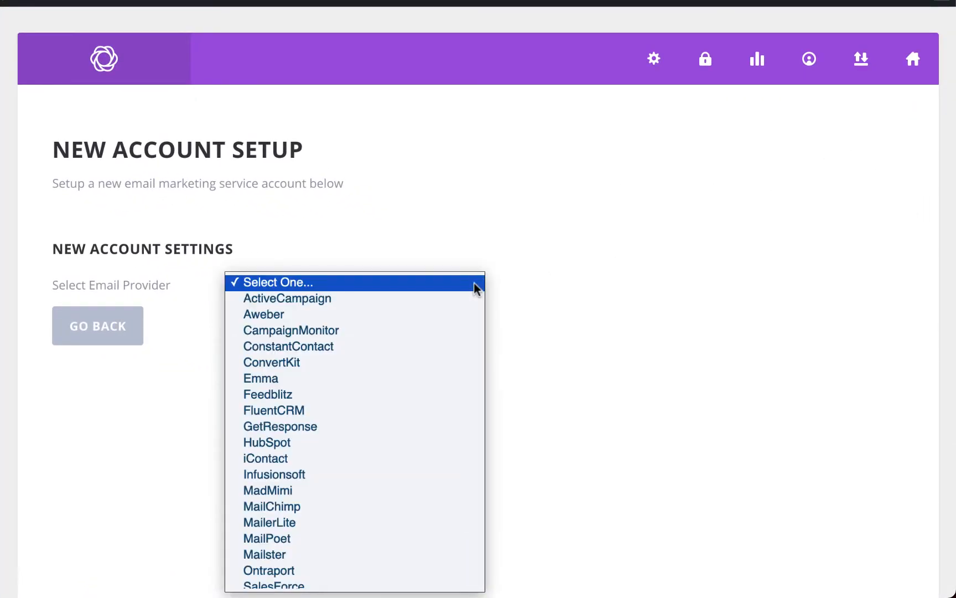
scroll(417, 311, "down", 1)
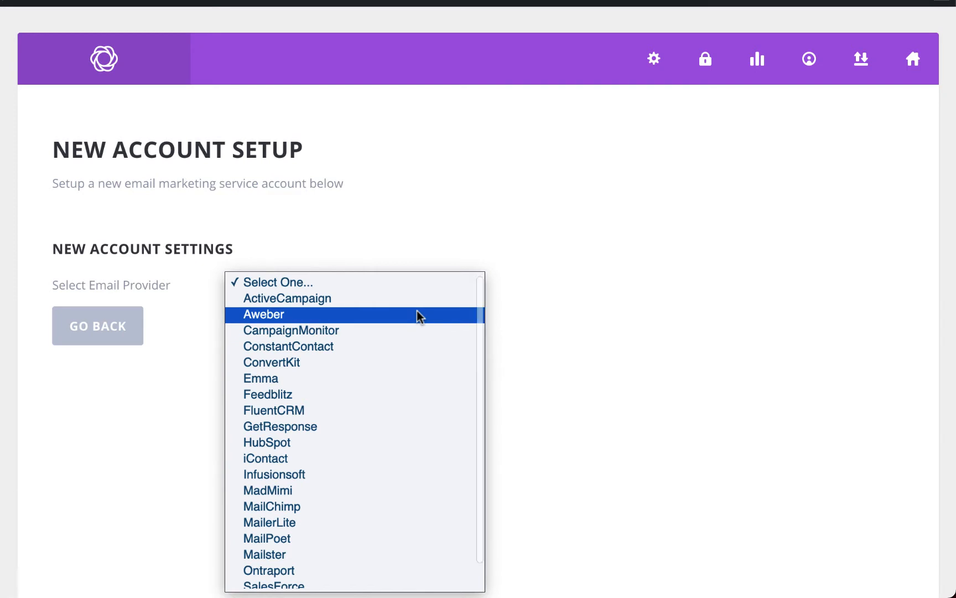
scroll(358, 347, "up", 1)
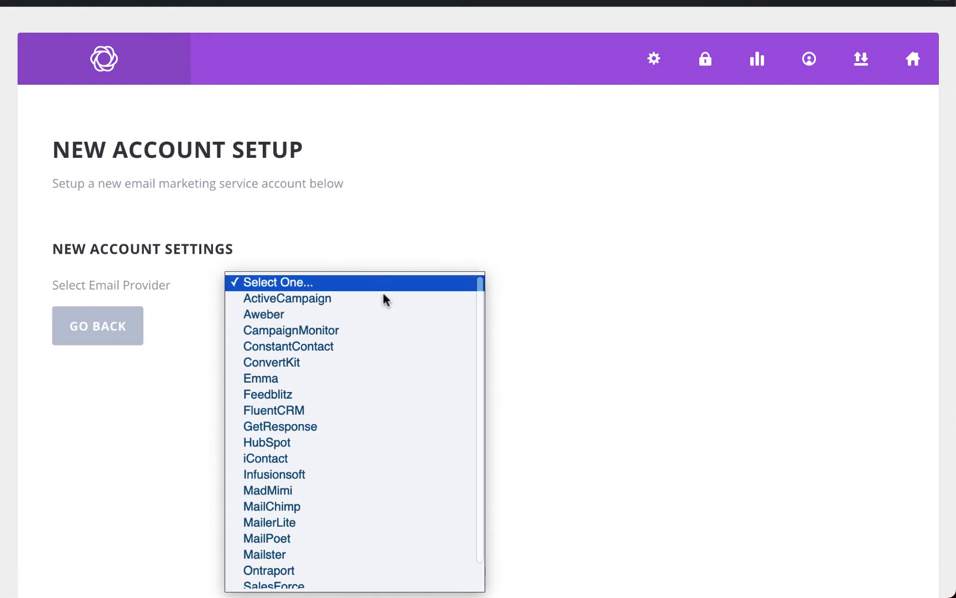
key("super+t")
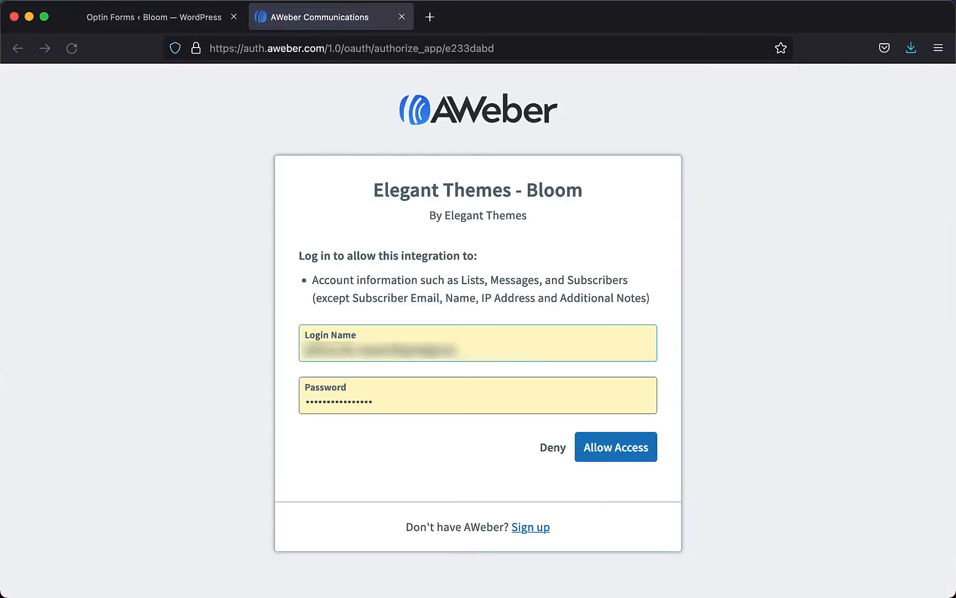
left_click(615, 457)
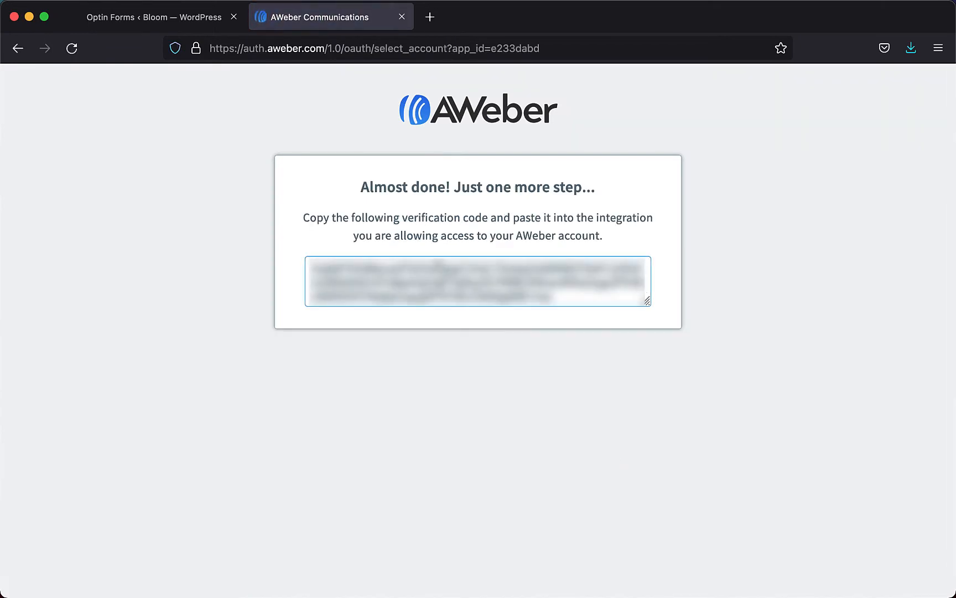
left_click(444, 274)
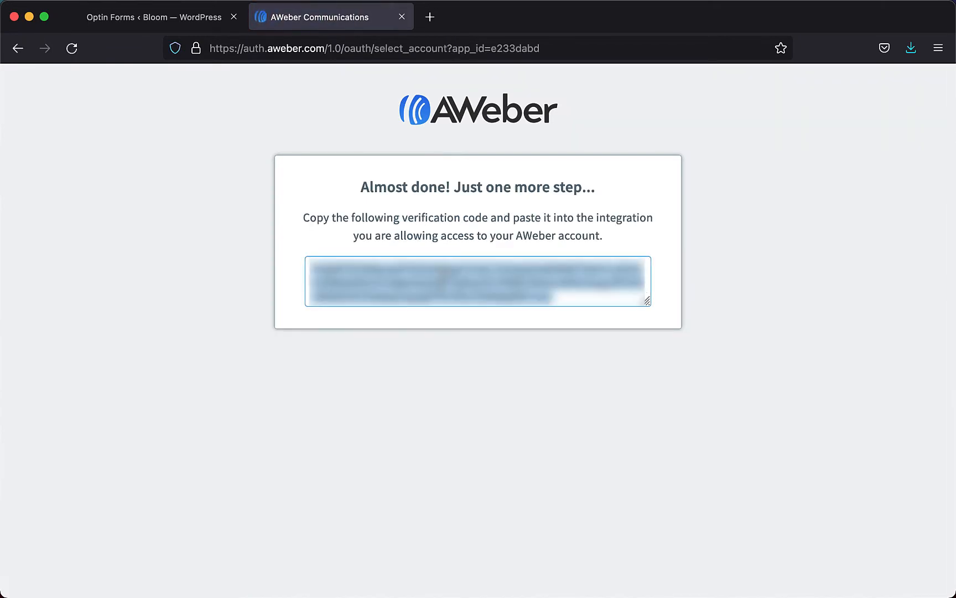
left_click(172, 27)
left_click(339, 356)
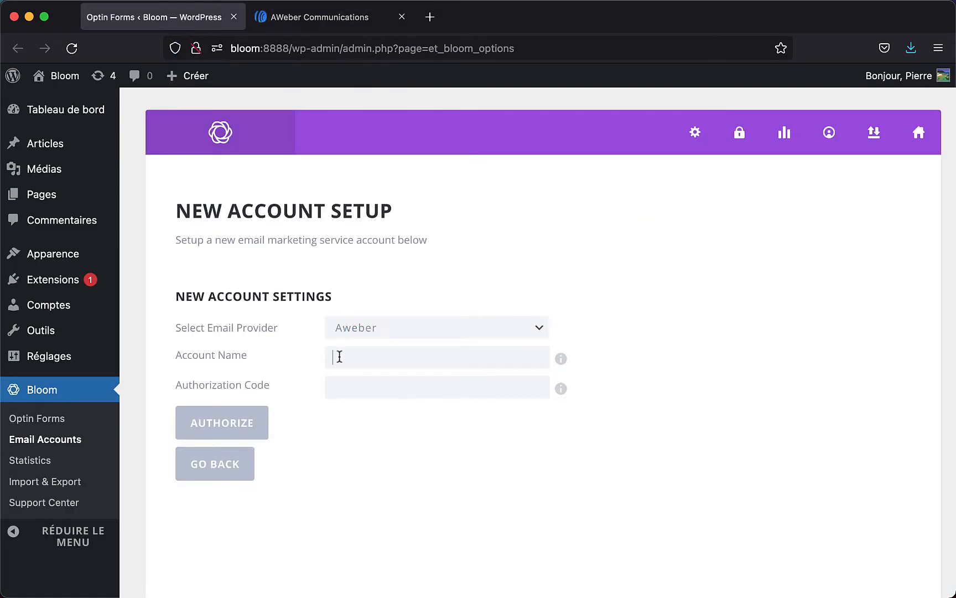
- Name the account 'Compte AWeber', paste the verification code as authorization code, and authorize it
type("Compte AWeber")
left_click(367, 388)
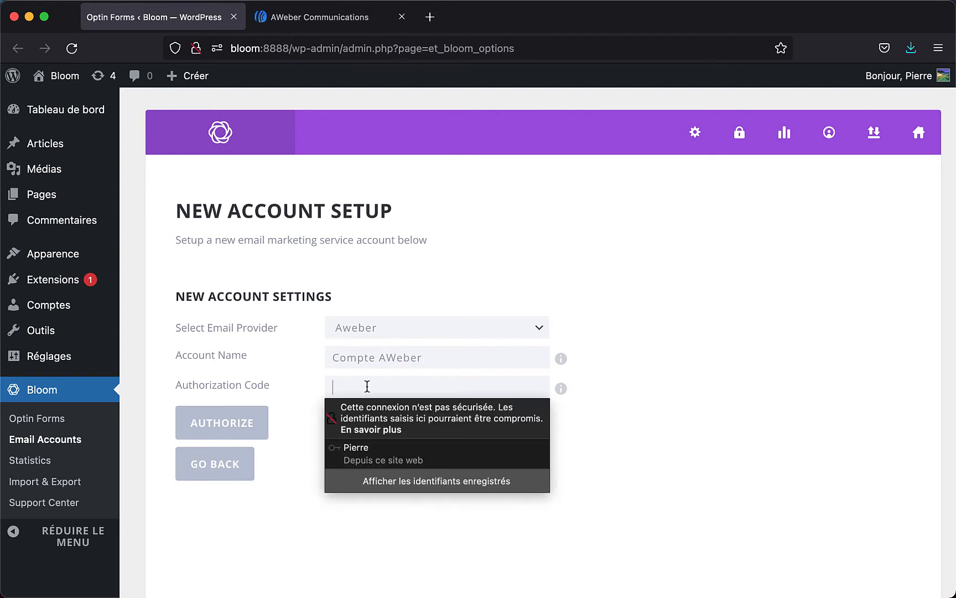
key("super+v")
left_click(243, 385)
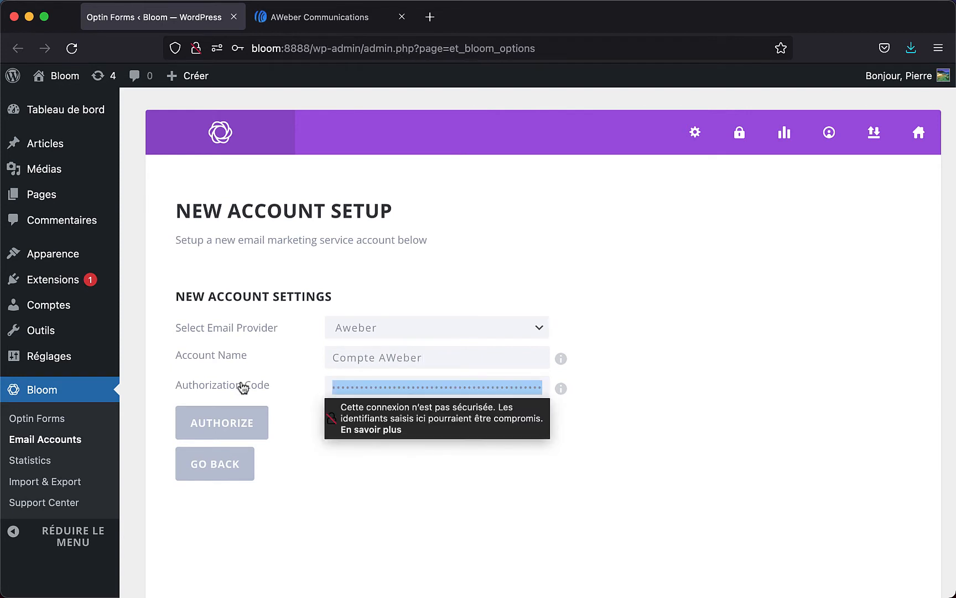
left_click(619, 381)
left_click(225, 424)
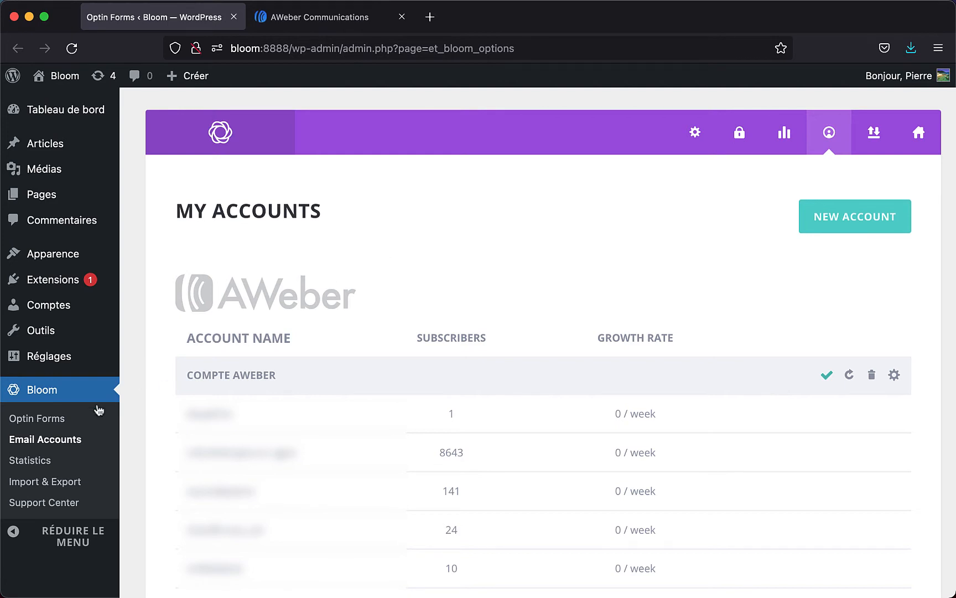
left_click(45, 418)
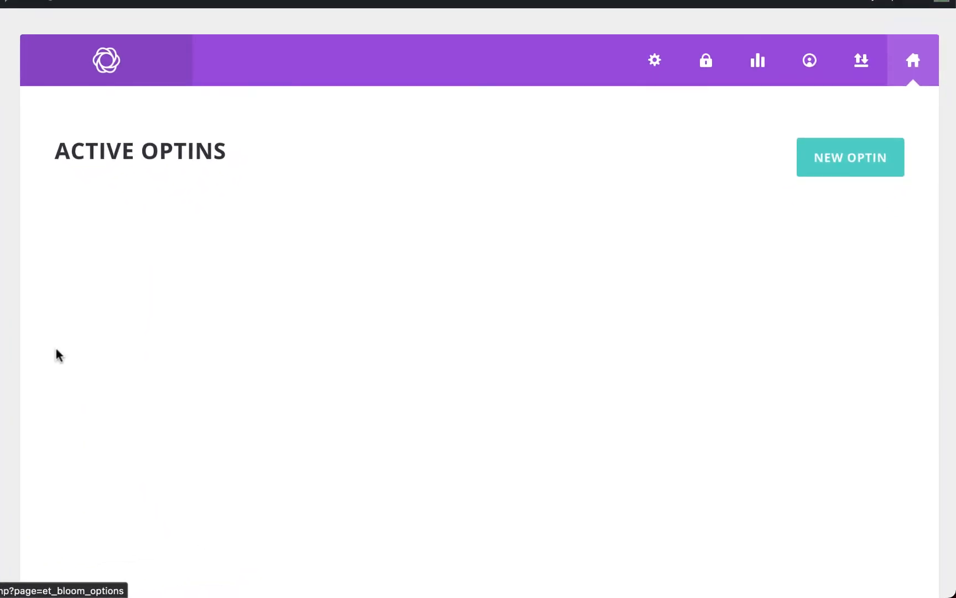
- Start a new optin to bring up the optin type choices
left_click(849, 160)
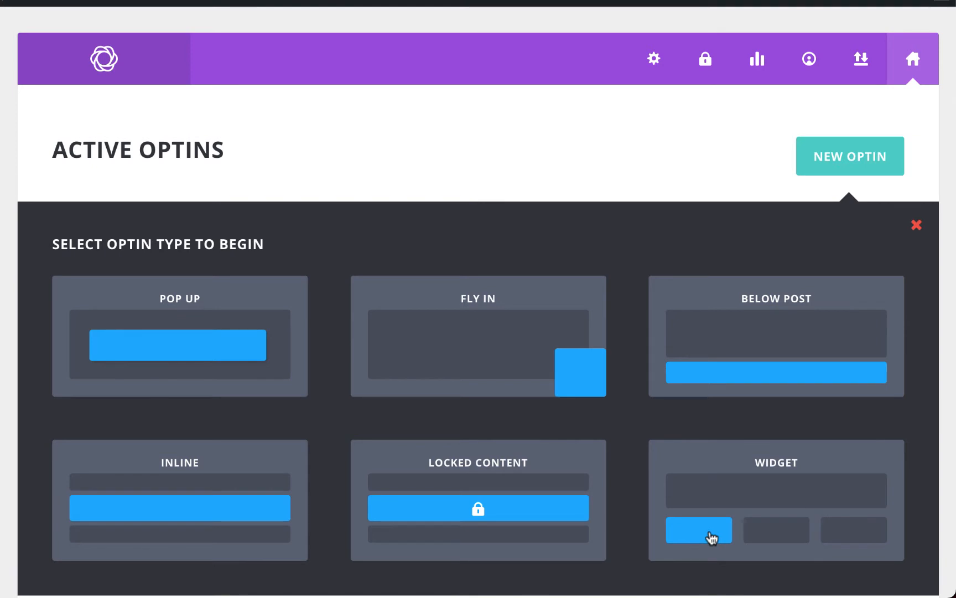
- Choose the Pop Up optin type and name it 'Pop-Up Bloom'
left_click(165, 299)
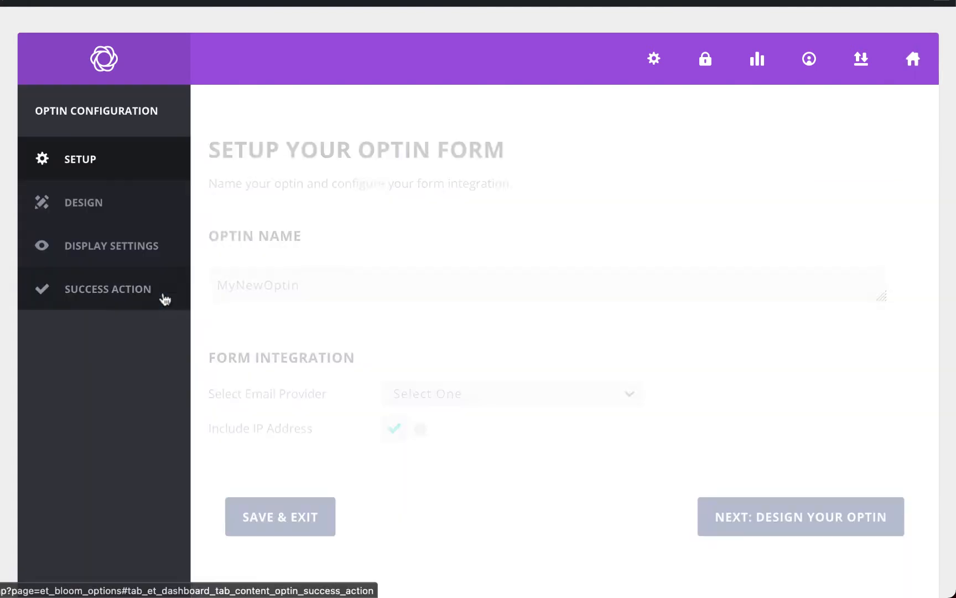
double_click(280, 283)
type("Pop-Up")
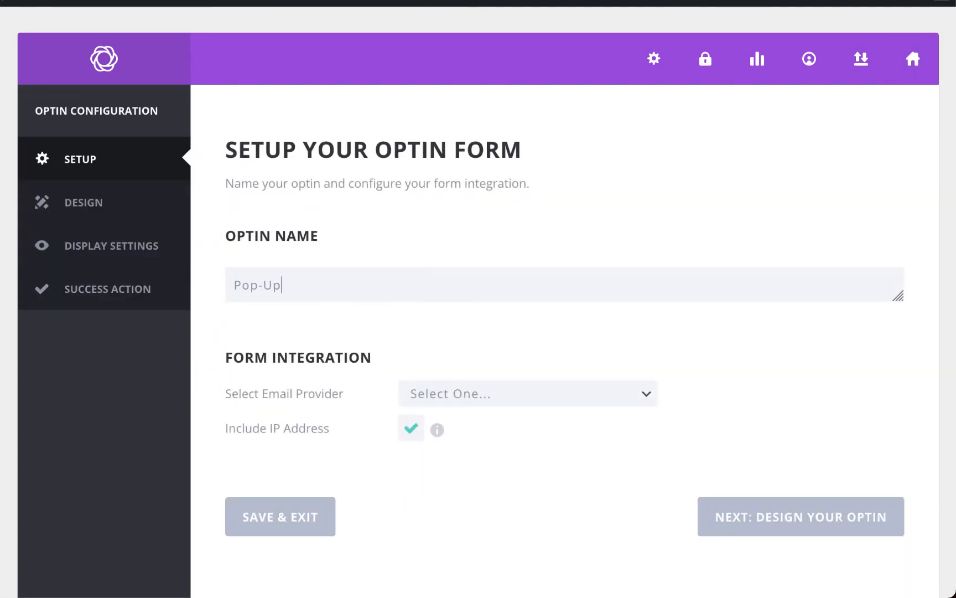
type(" Bloom")
- Set provider Aweber, account Compte AWeber, and email list Newsletter WordPress
left_click(465, 396)
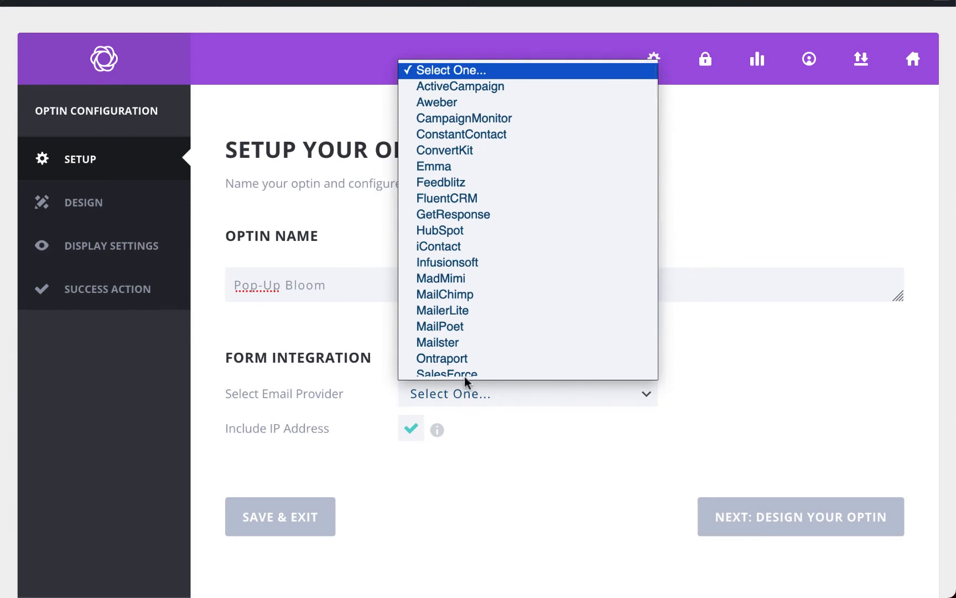
left_click(481, 103)
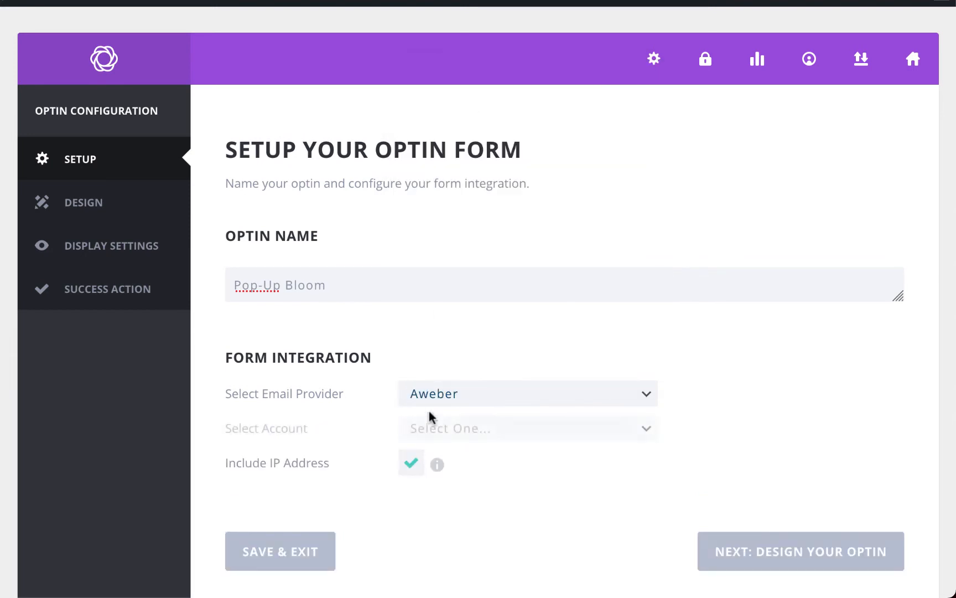
left_click(435, 427)
left_click(448, 457)
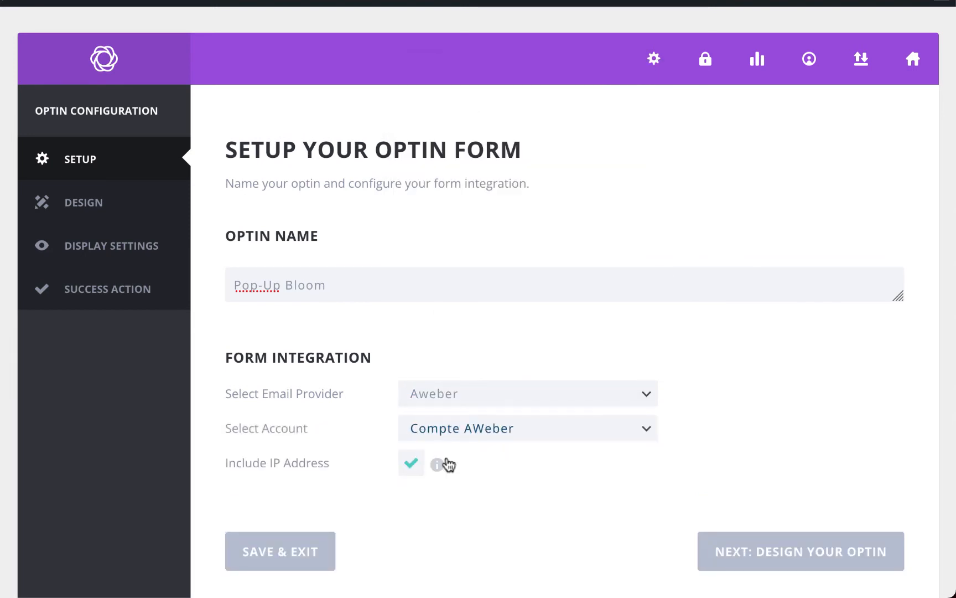
scroll(486, 310, "down", 5)
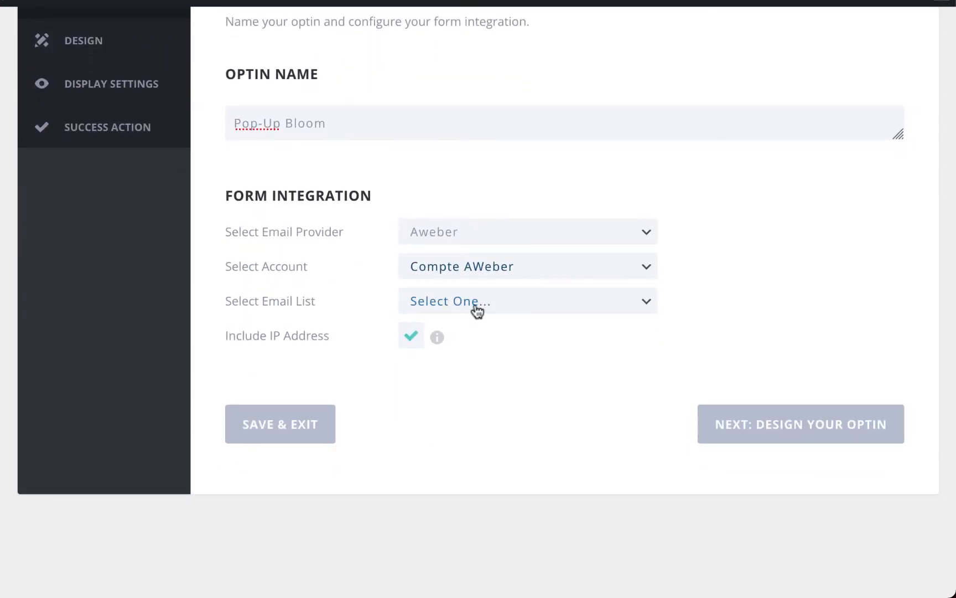
left_click(476, 310)
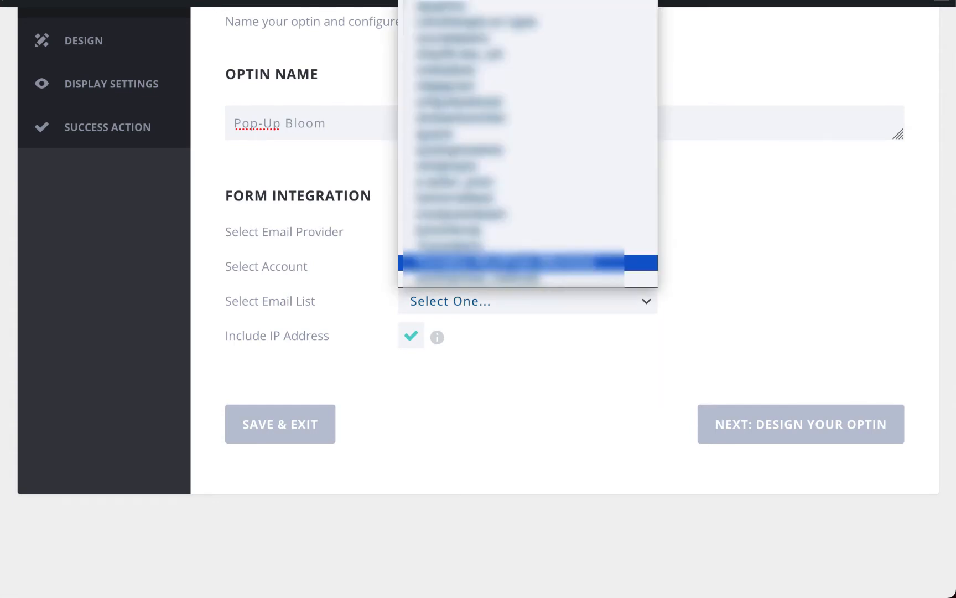
left_click(476, 275)
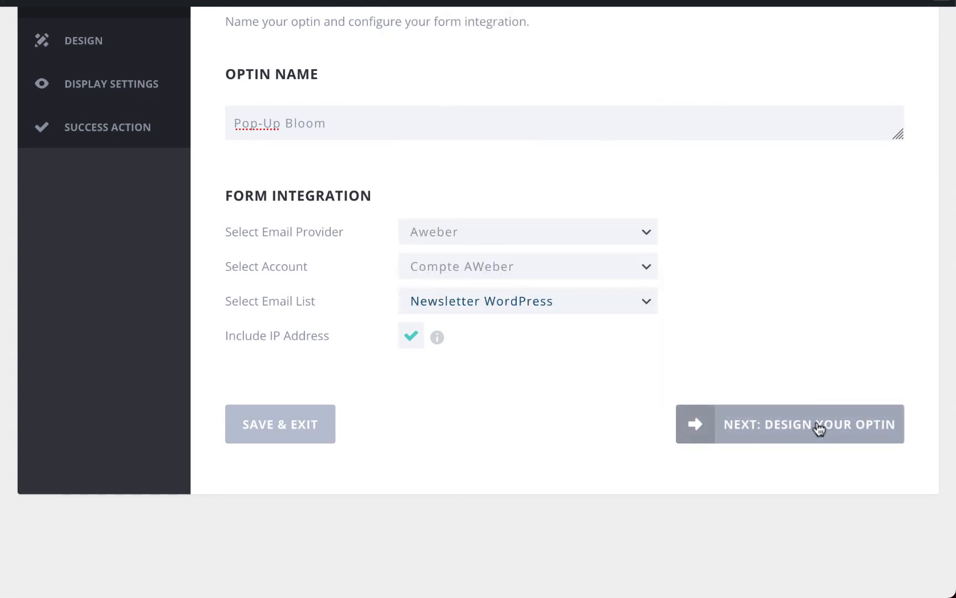
- Choose the blue monitor template (row 3, column 1) and move on to customizing it
left_click(797, 430)
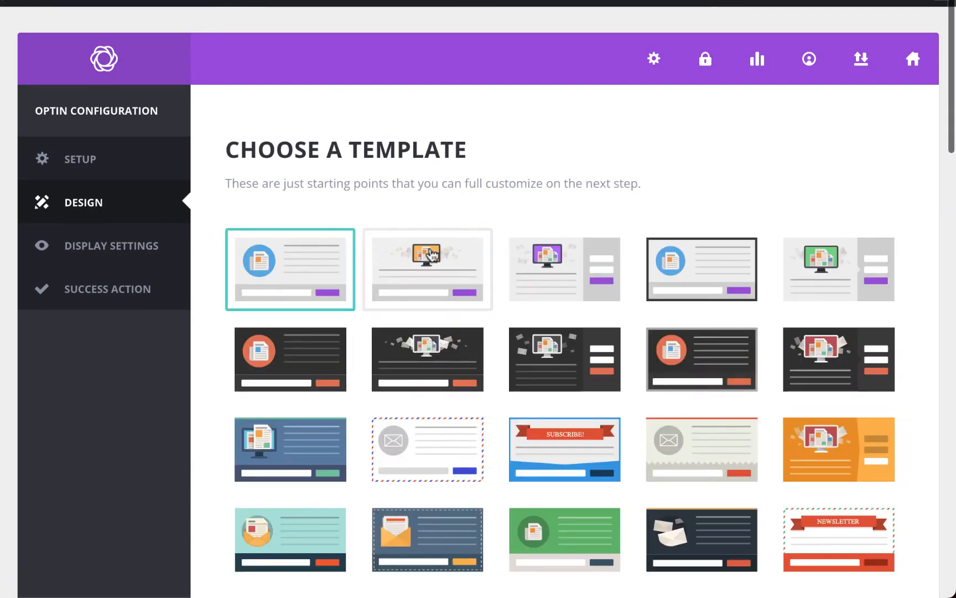
scroll(525, 390, "down", 3)
scroll(524, 390, "down", 20)
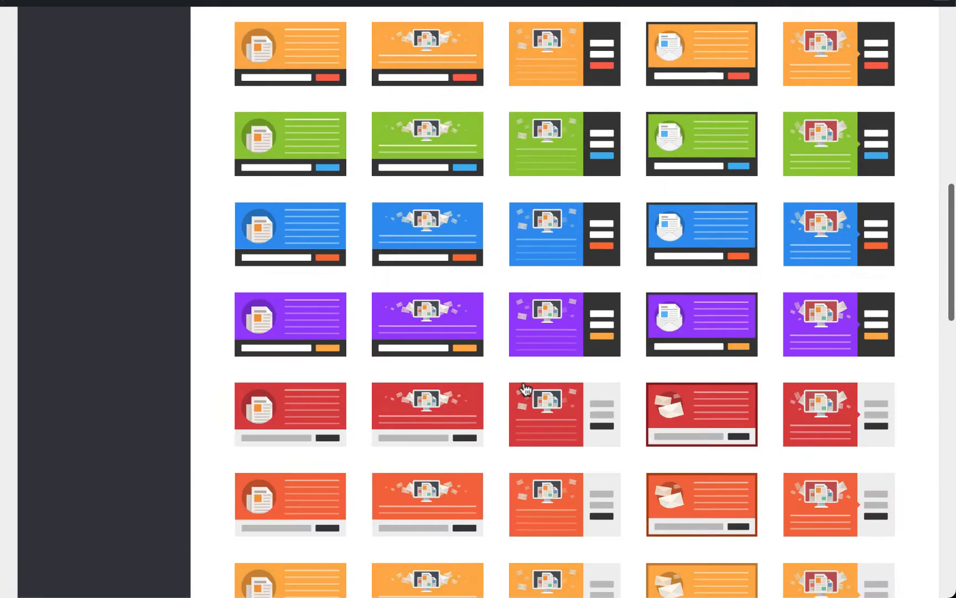
scroll(525, 390, "down", 3)
scroll(523, 386, "up", 20)
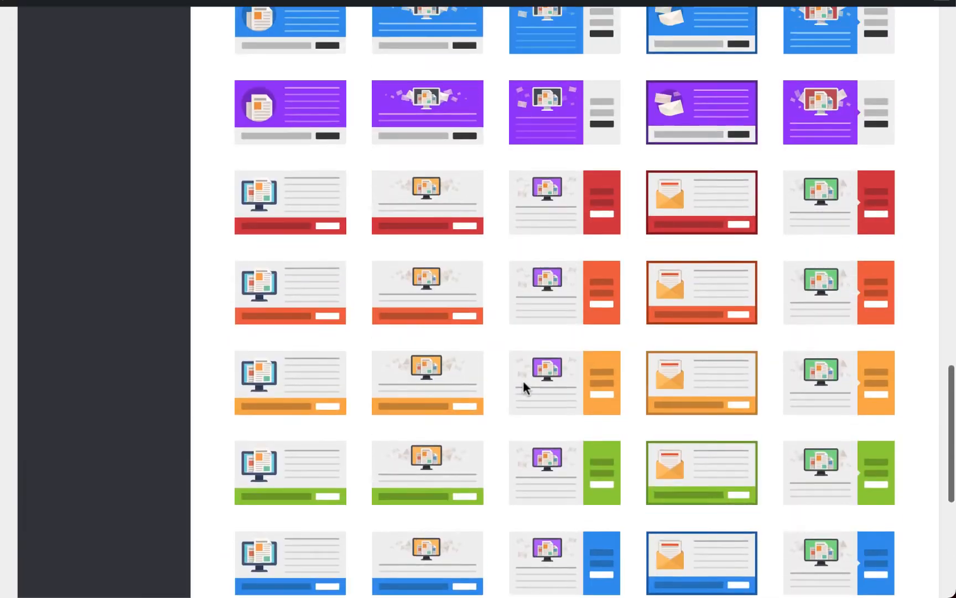
scroll(523, 387, "up", 6)
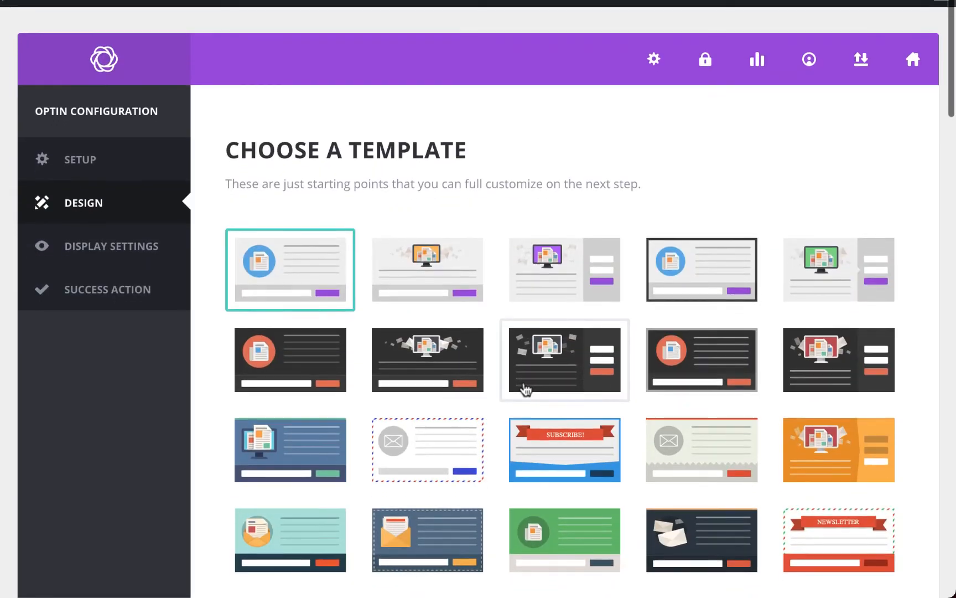
left_click(318, 438)
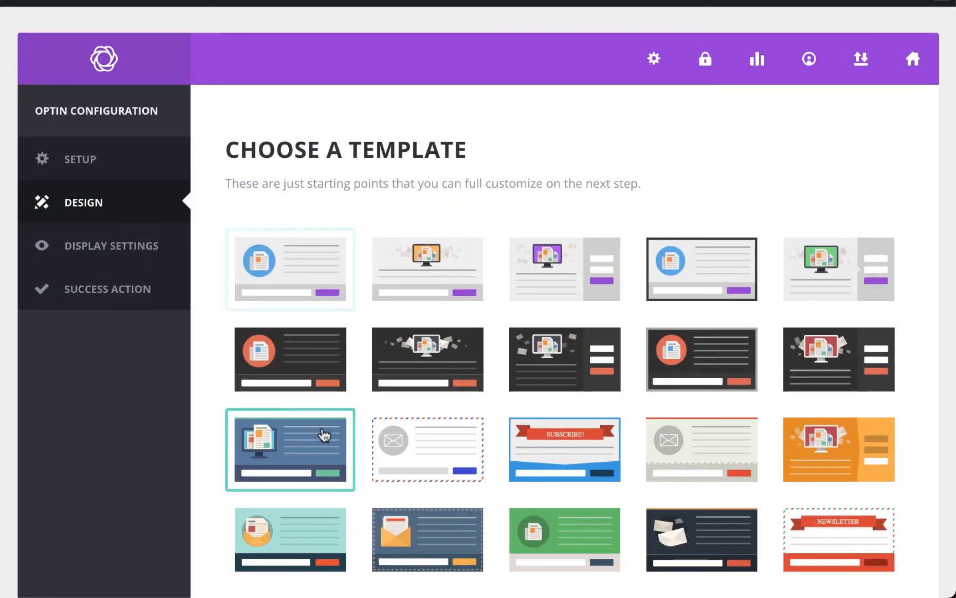
scroll(316, 439, "down", 20)
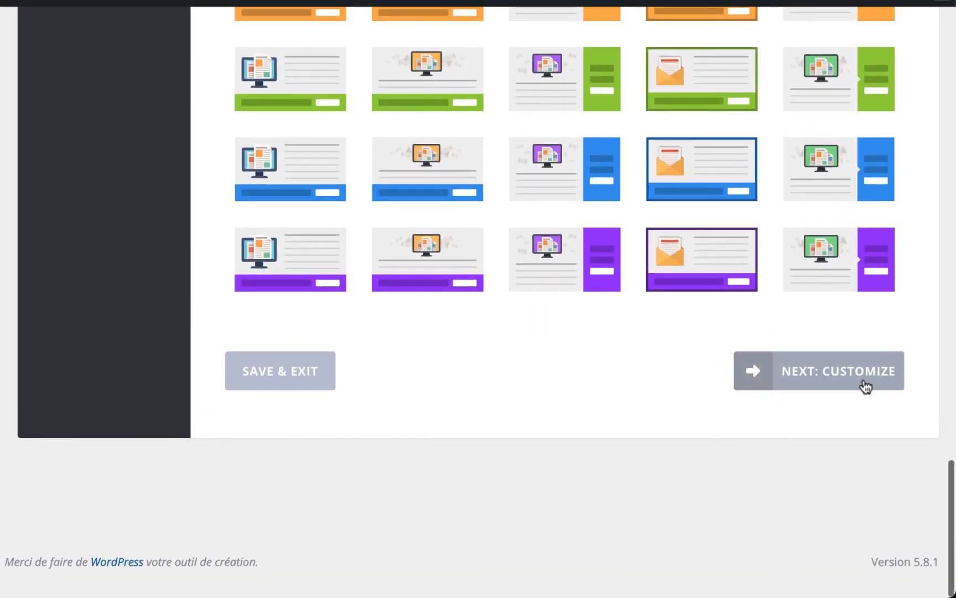
left_click(866, 385)
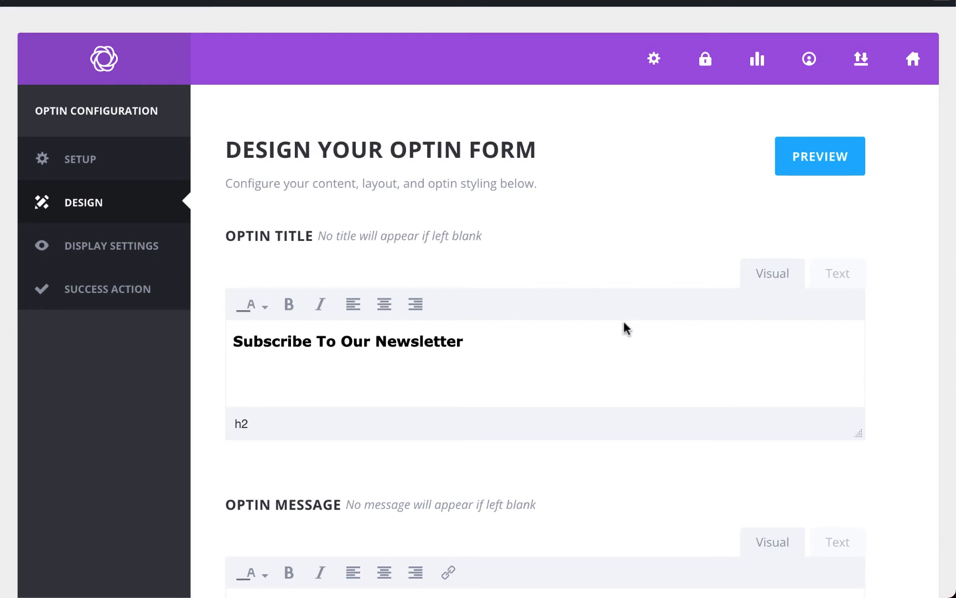
- Preview the optin, then retitle it 'Rejoignez la newsletter dédiée à WordPress !'
left_click(804, 155)
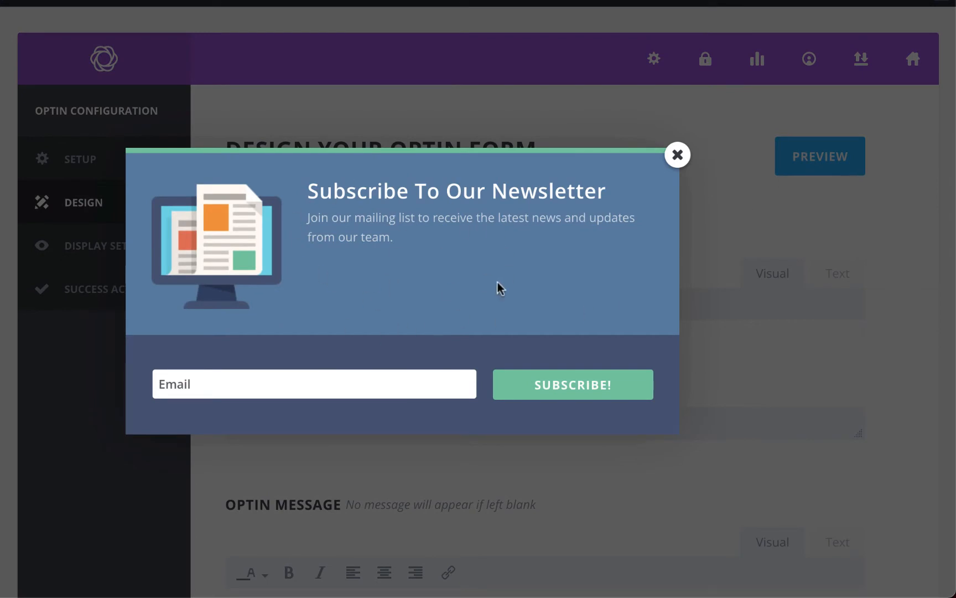
left_click(676, 155)
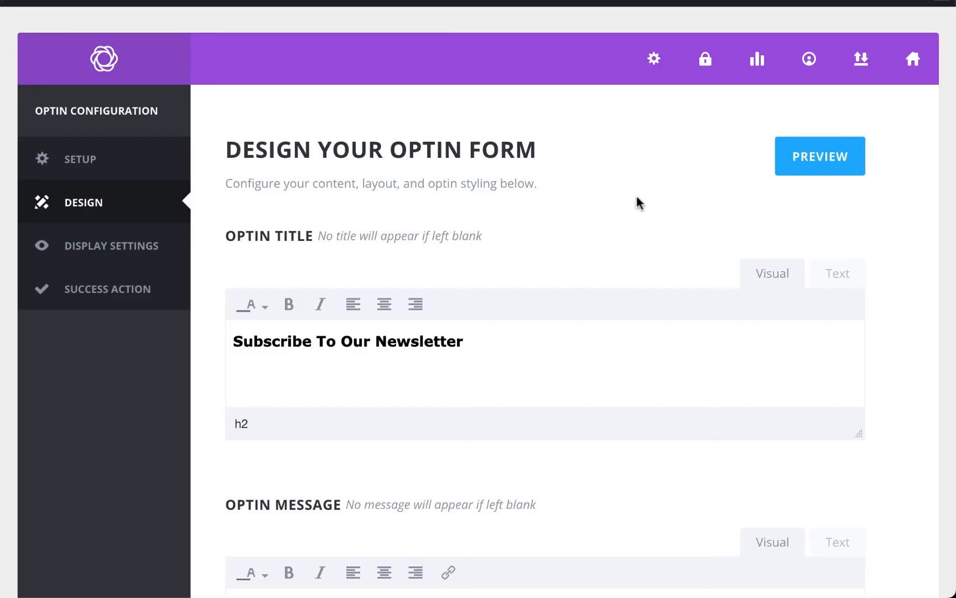
triple_click(393, 341)
type("Rejoignez la newsletter")
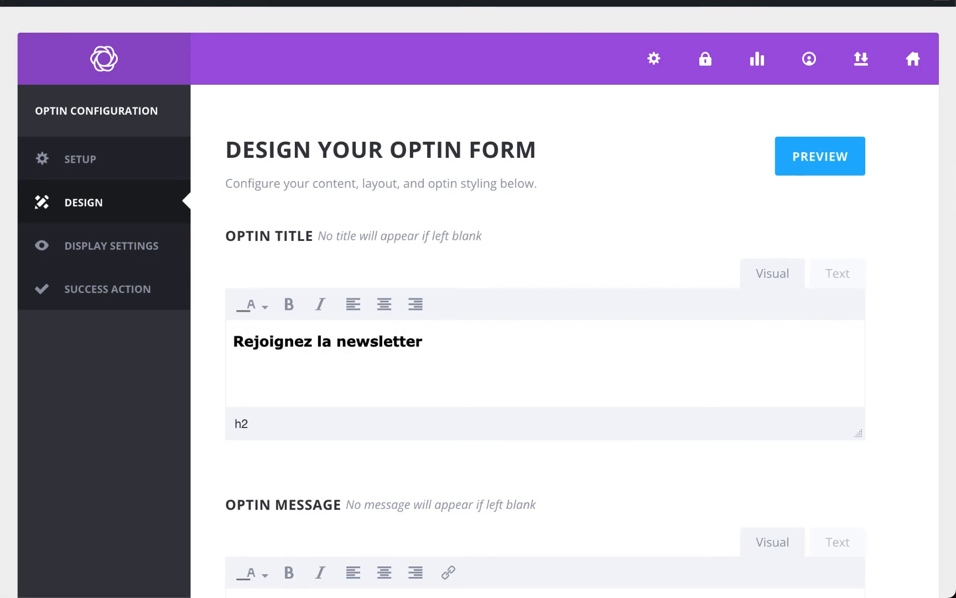
type(" dédiée à WordPress !")
scroll(392, 345, "down", 5)
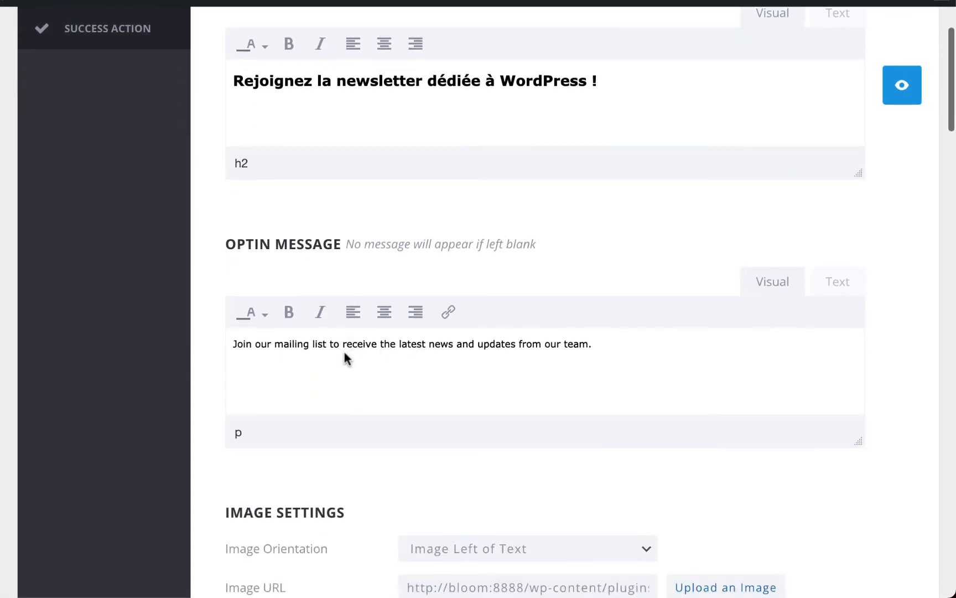
- Replace the optin message with French text about receiving weekly WordPress tips by email
triple_click(400, 343)
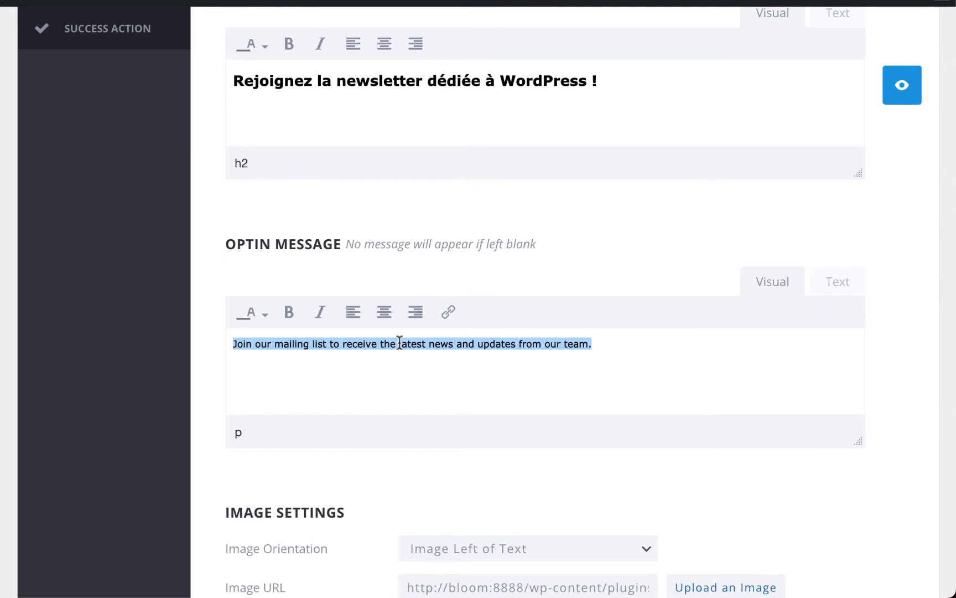
type("Indiquez simplement votre adresse email pour recevoir chaque s")
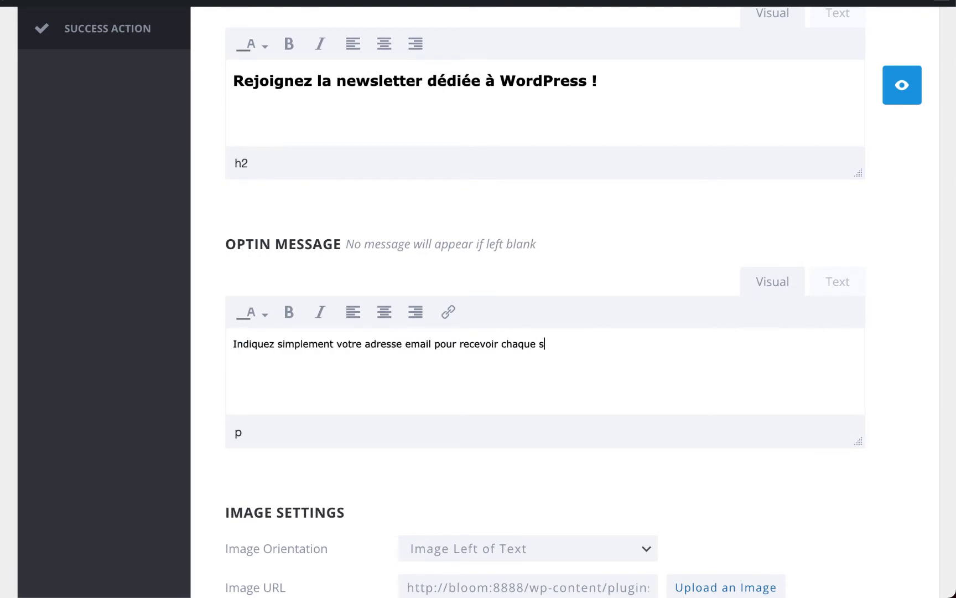
type("emaine des astuces et tutos dédiés à WordPress.")
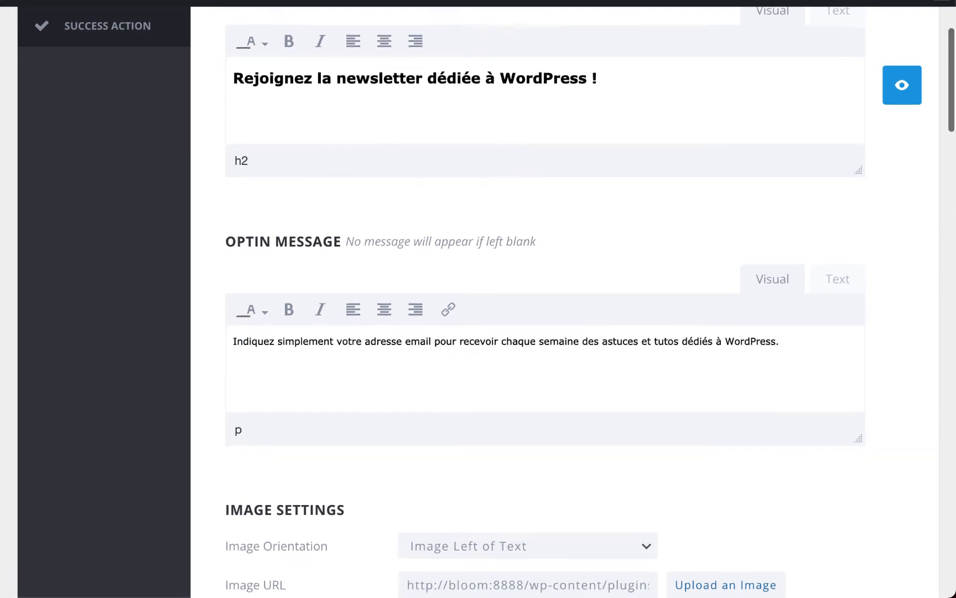
scroll(545, 301, "down", 4)
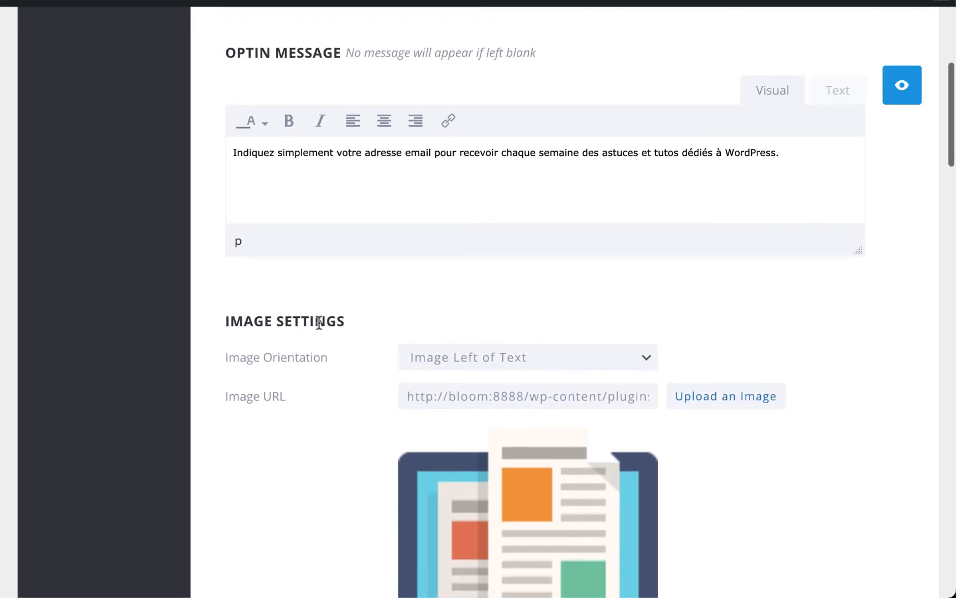
scroll(321, 323, "down", 1)
scroll(321, 322, "down", 3)
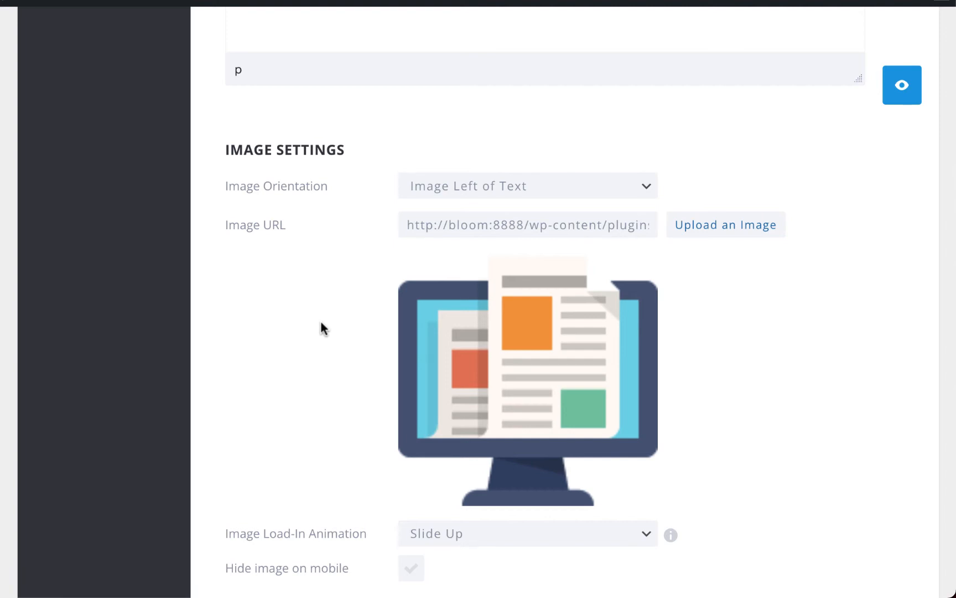
- Remove the optin image, then set the image orientation back to left of the text
left_click(530, 189)
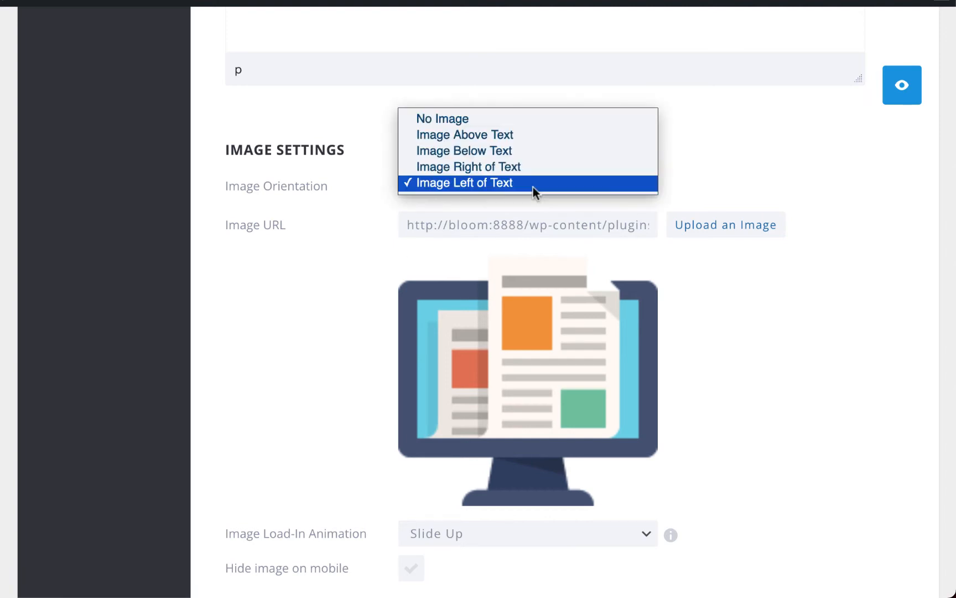
left_click(498, 123)
left_click(502, 184)
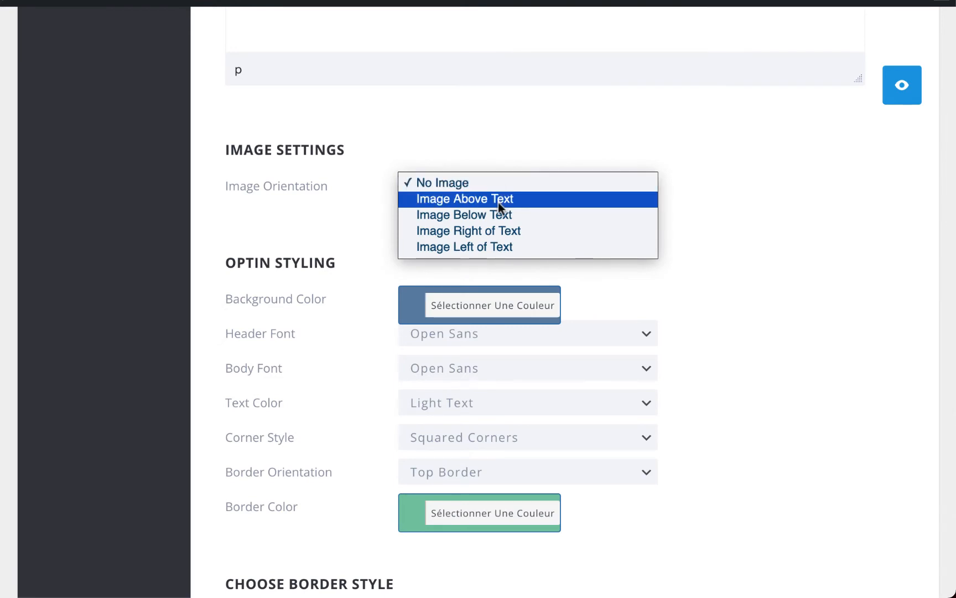
left_click(492, 245)
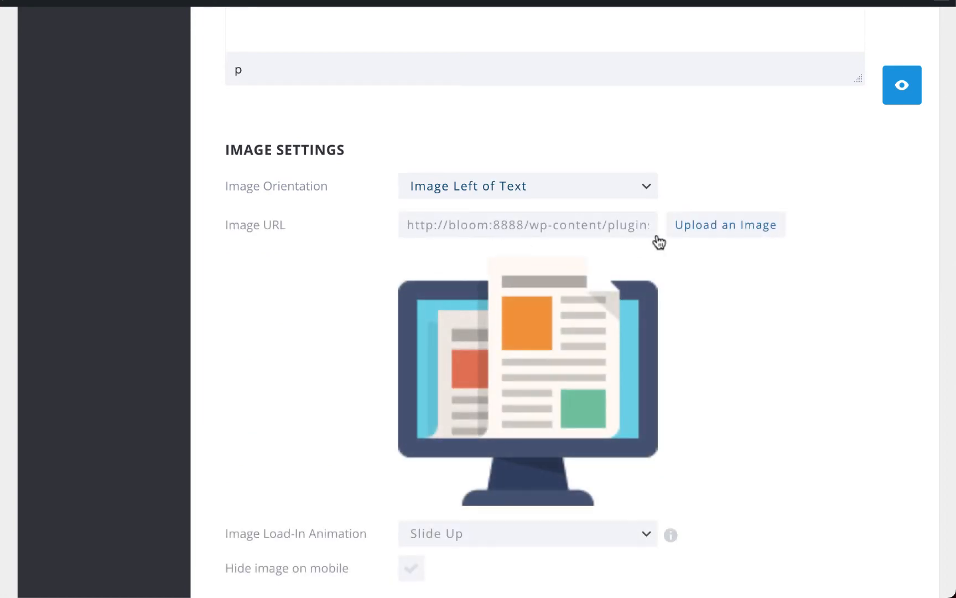
- Set the WordPress logo from the media library, found by searching 'ogo', as the optin image
left_click(707, 231)
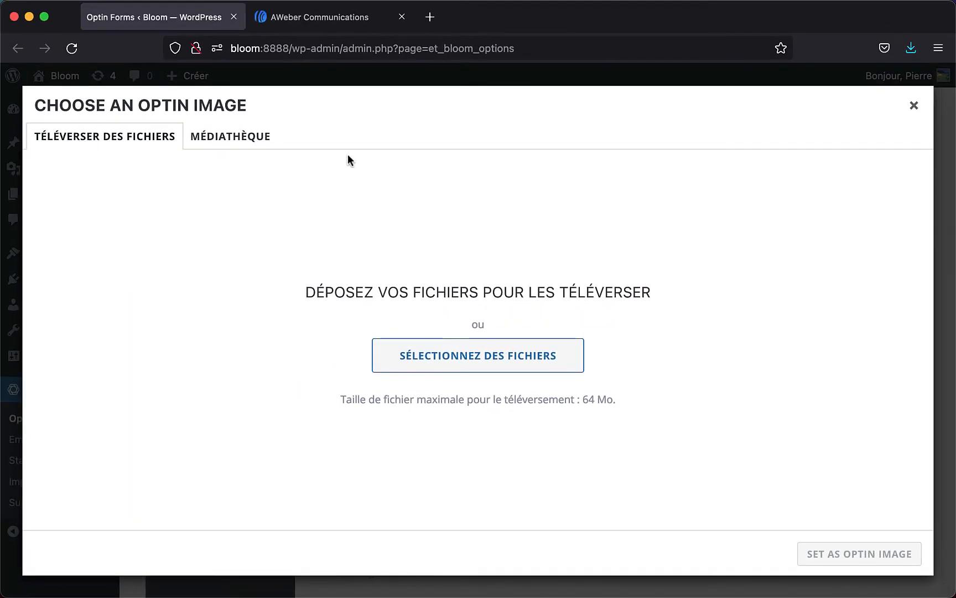
left_click(212, 143)
left_click(597, 186)
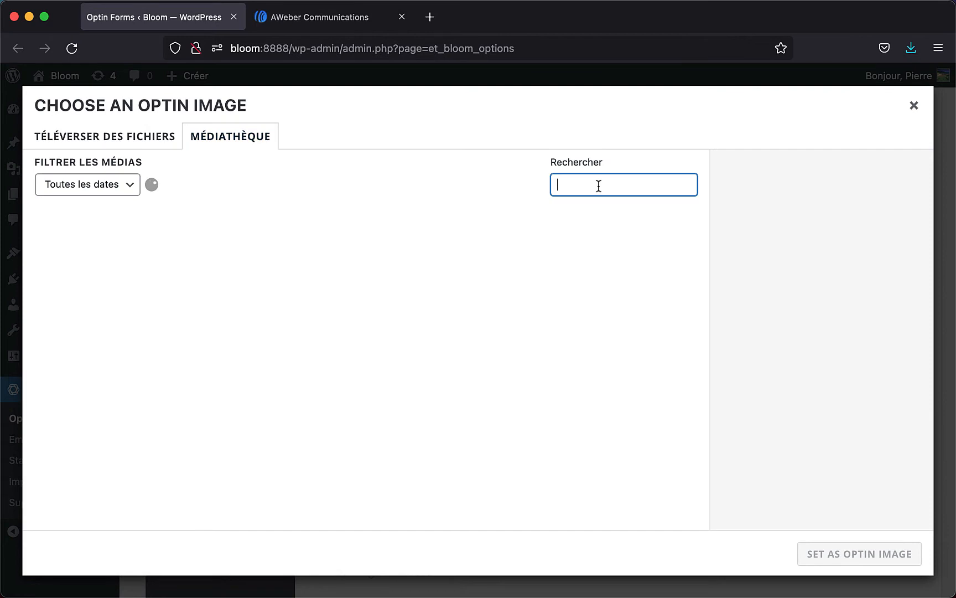
type("ogo")
left_click(532, 379)
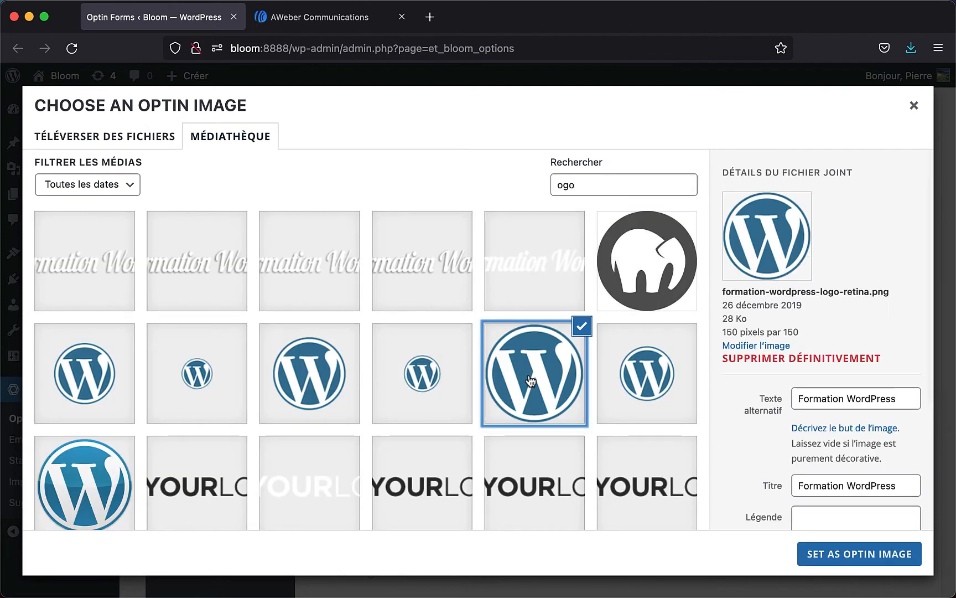
left_click(832, 553)
scroll(715, 221, "down", 3)
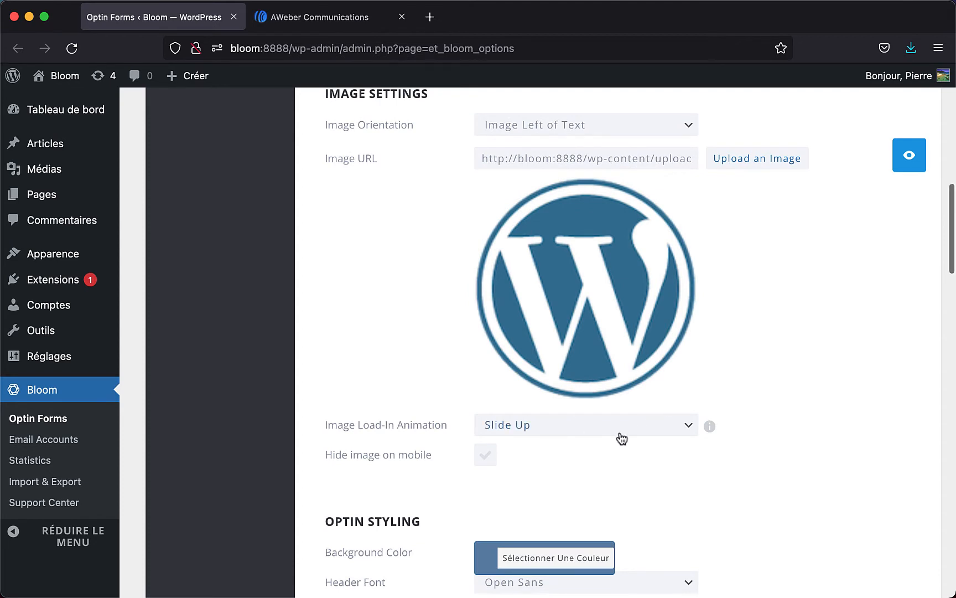
- Set the optin background colour to #0077aa
scroll(621, 437, "down", 3)
scroll(620, 437, "down", 3)
scroll(620, 437, "down", 1)
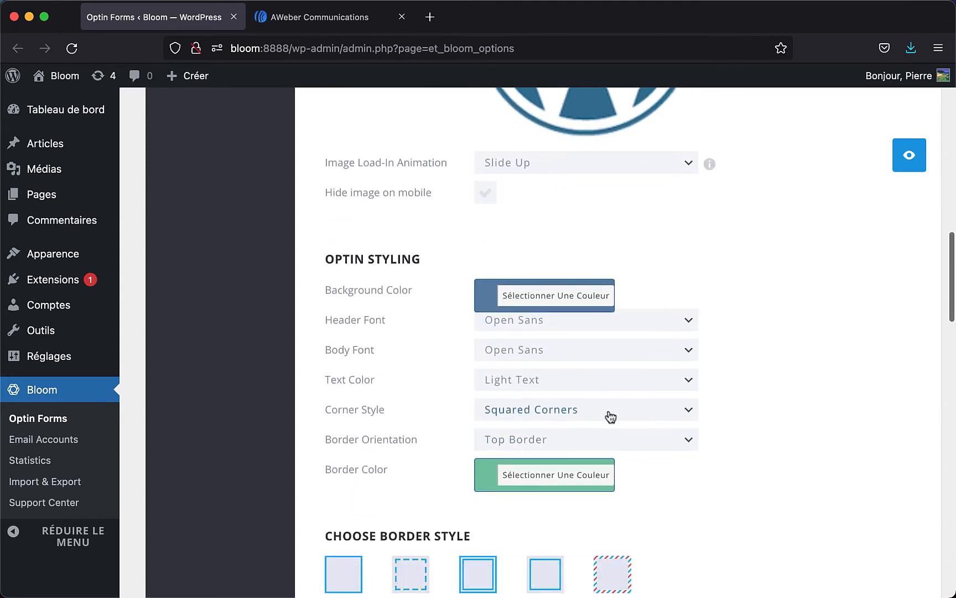
left_click(558, 290)
double_click(633, 290)
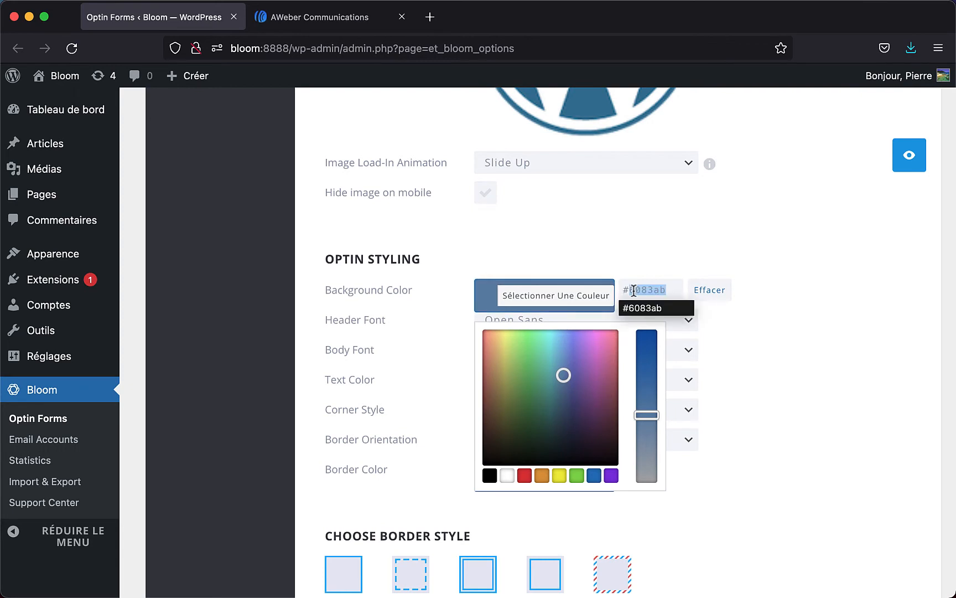
type("0077aa")
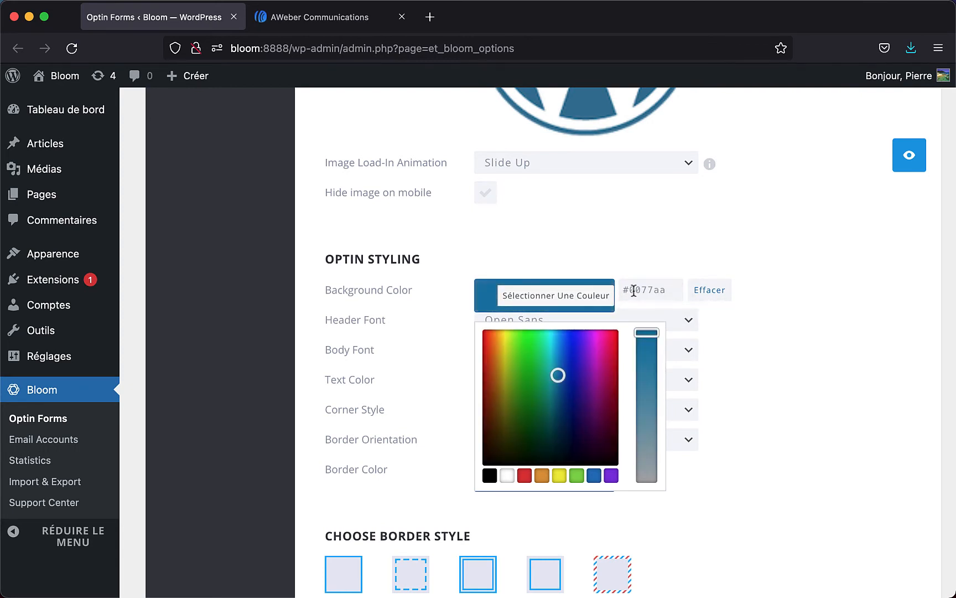
left_click(807, 307)
- Give the optin rounded corners and try the double-line border style in preview
scroll(743, 325, "down", 2)
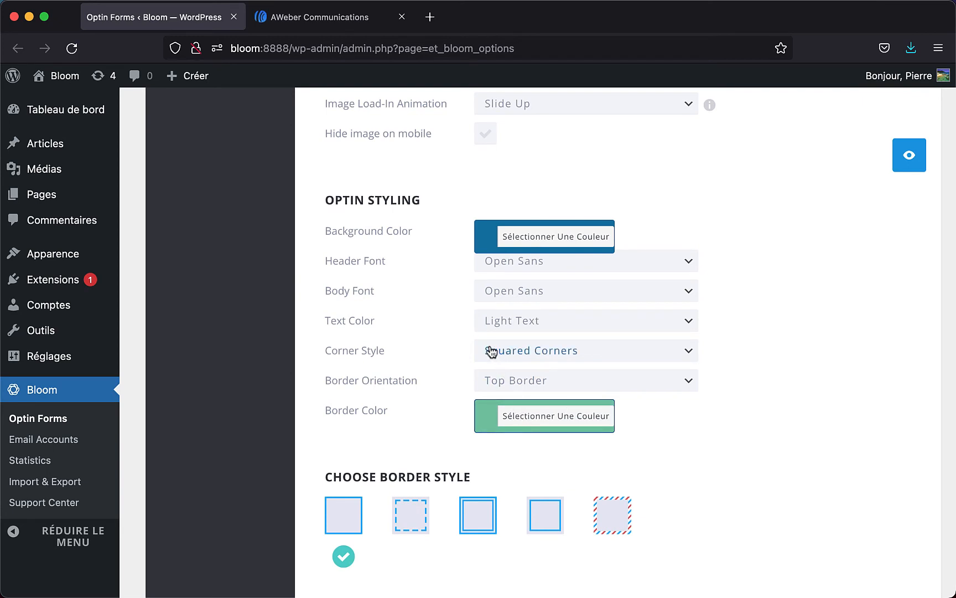
left_click(546, 350)
left_click(545, 361)
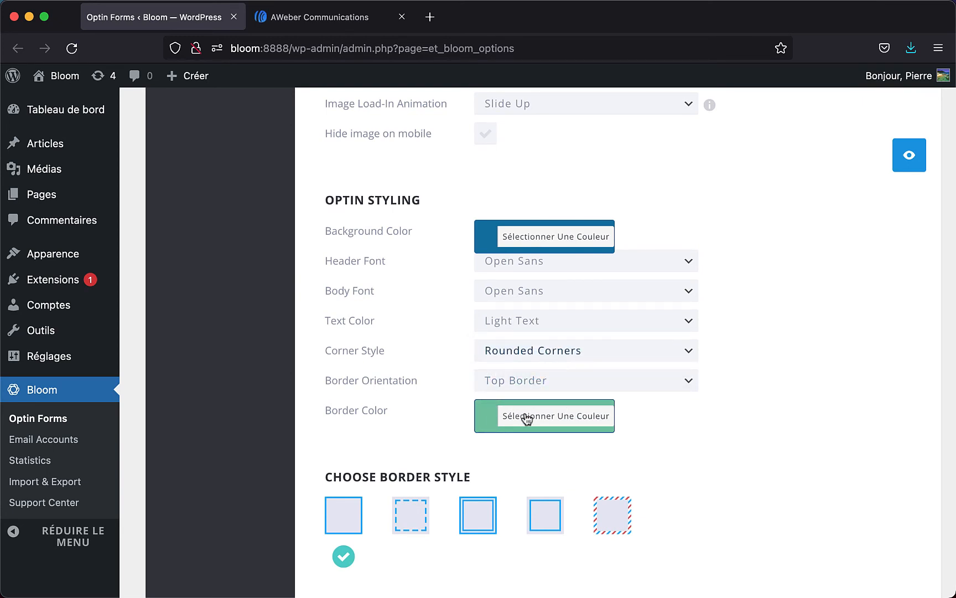
scroll(528, 419, "down", 3)
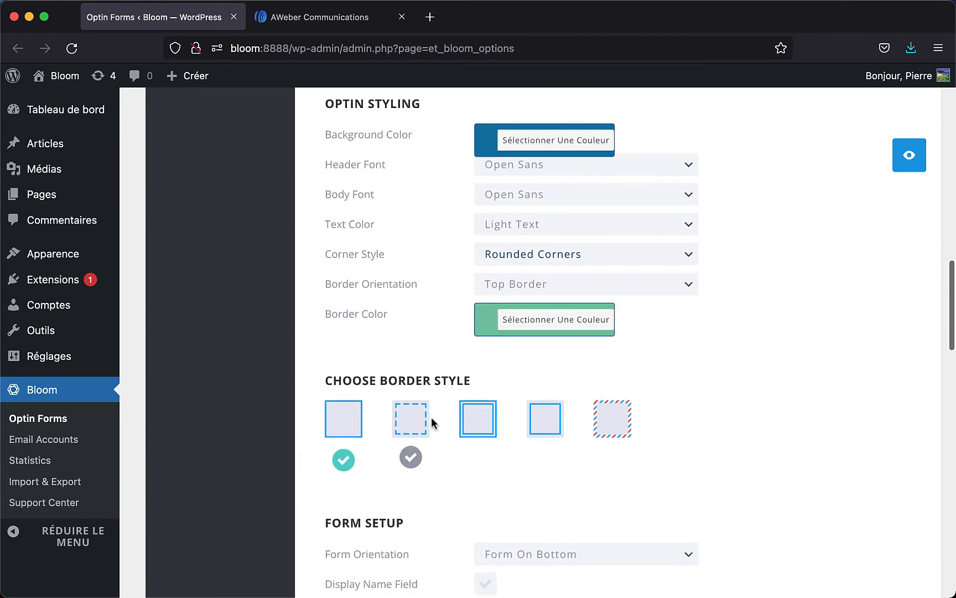
left_click(484, 419)
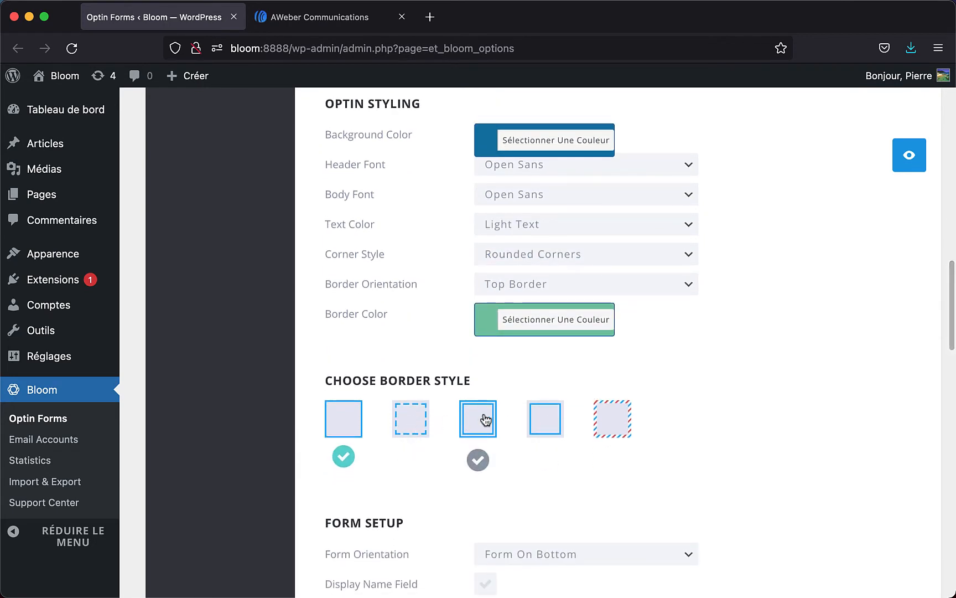
left_click(910, 162)
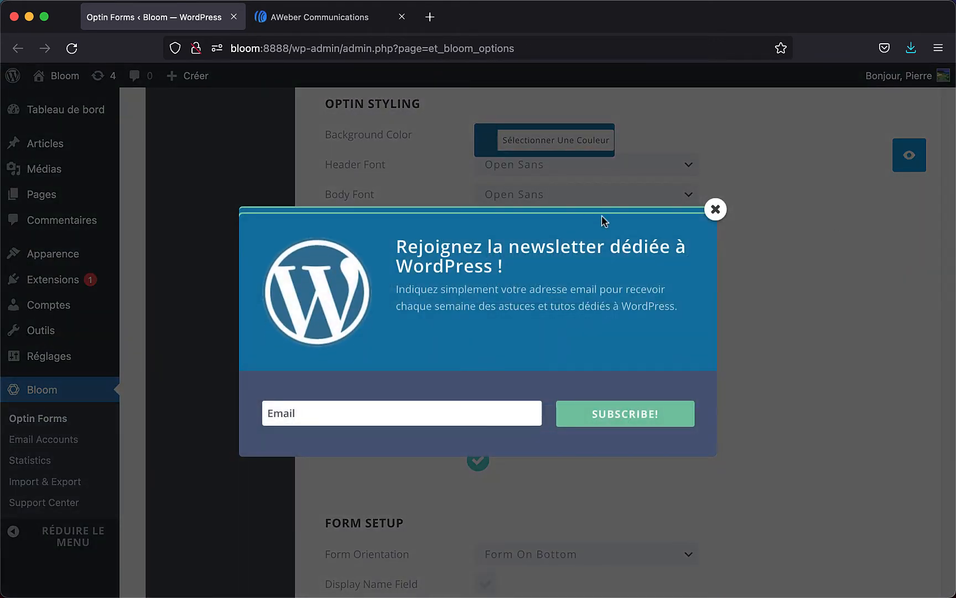
left_click(716, 209)
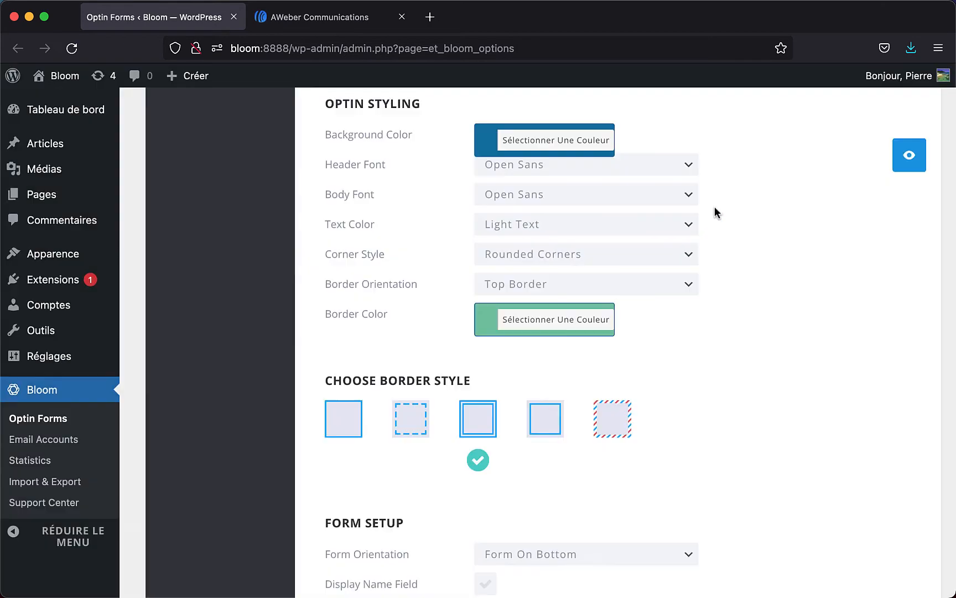
- Switch to a full border in the plain solid style, checking each change in preview
left_click(581, 286)
left_click(570, 267)
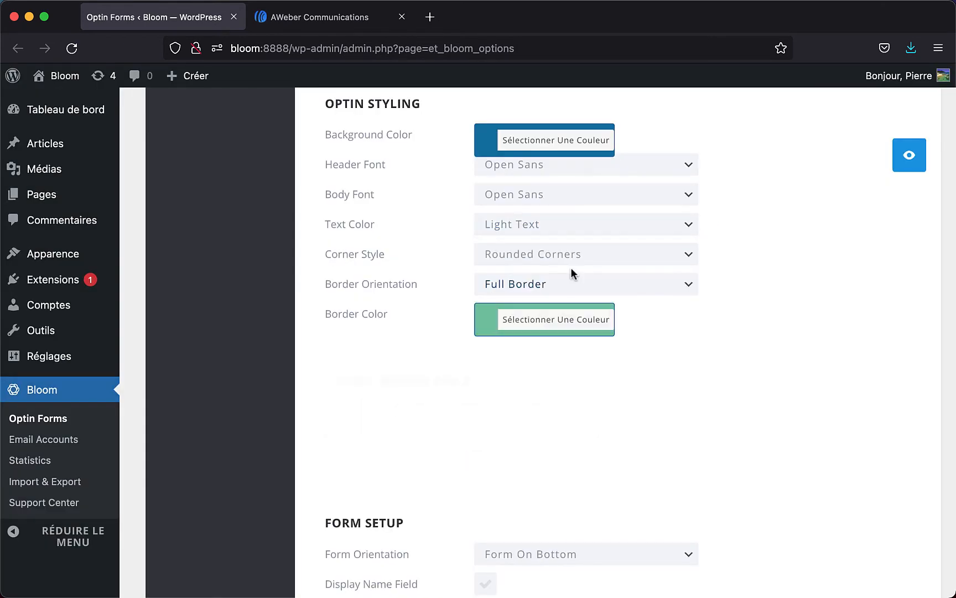
left_click(902, 158)
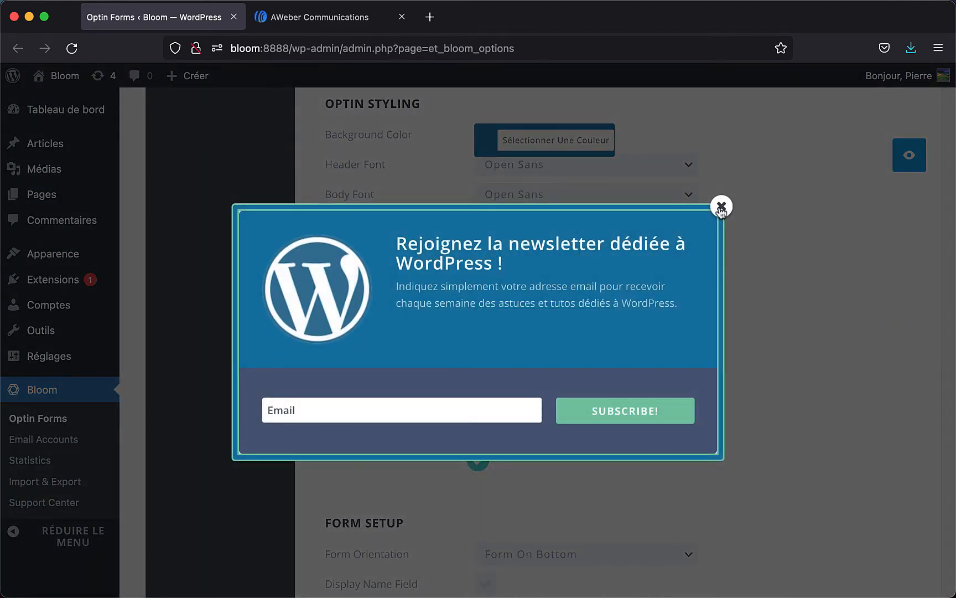
left_click(721, 208)
left_click(345, 430)
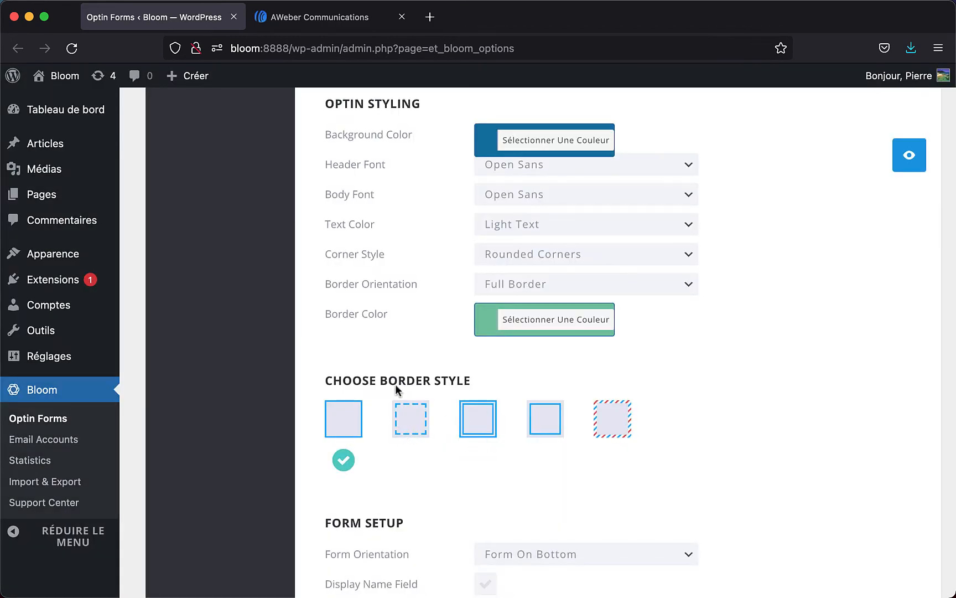
left_click(916, 158)
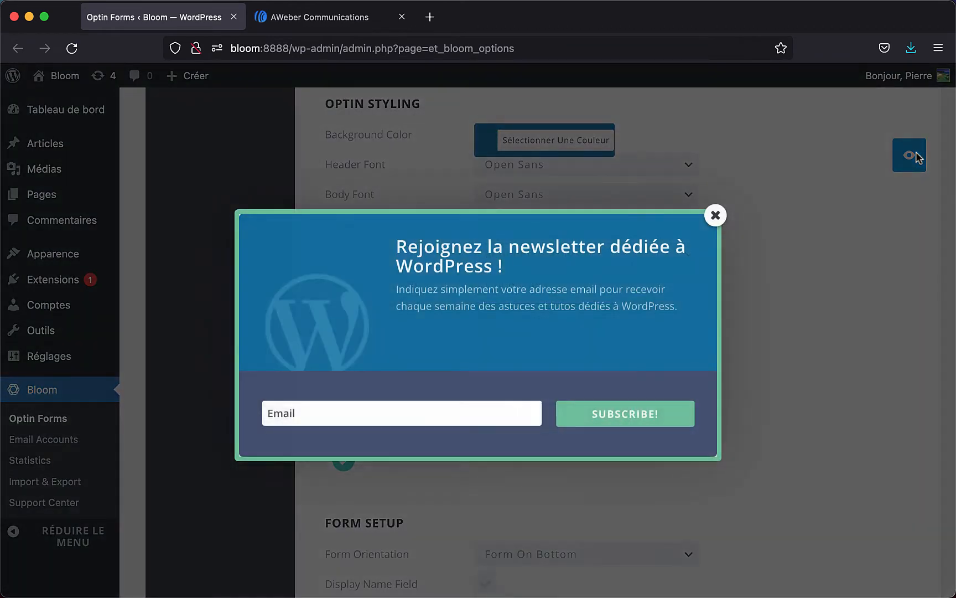
left_click(715, 215)
scroll(713, 222, "down", 5)
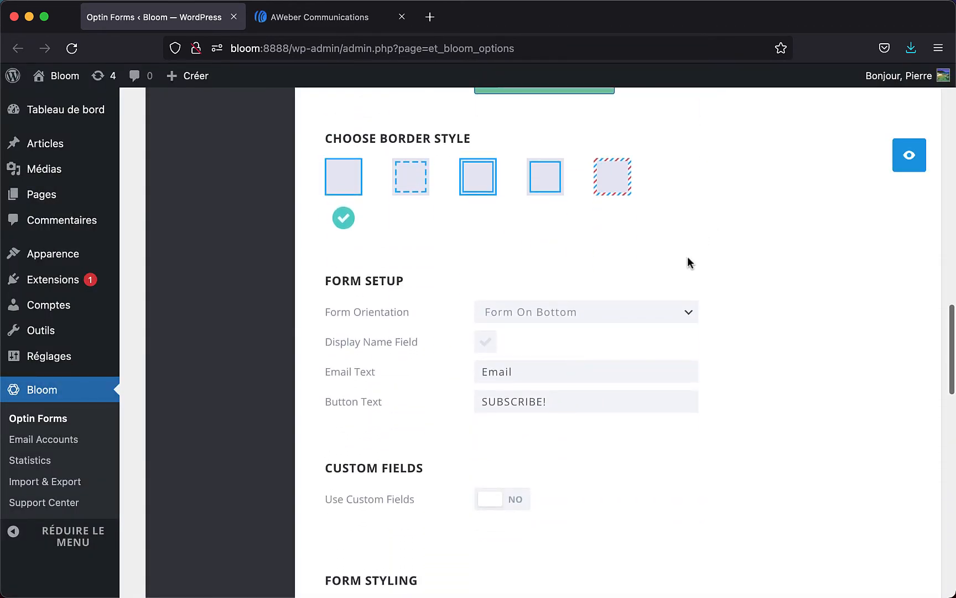
- Tick Display Name Field and relabel the fields 'Prénom', 'Adresse email' and the button 'S'inscrire !'
left_click(486, 342)
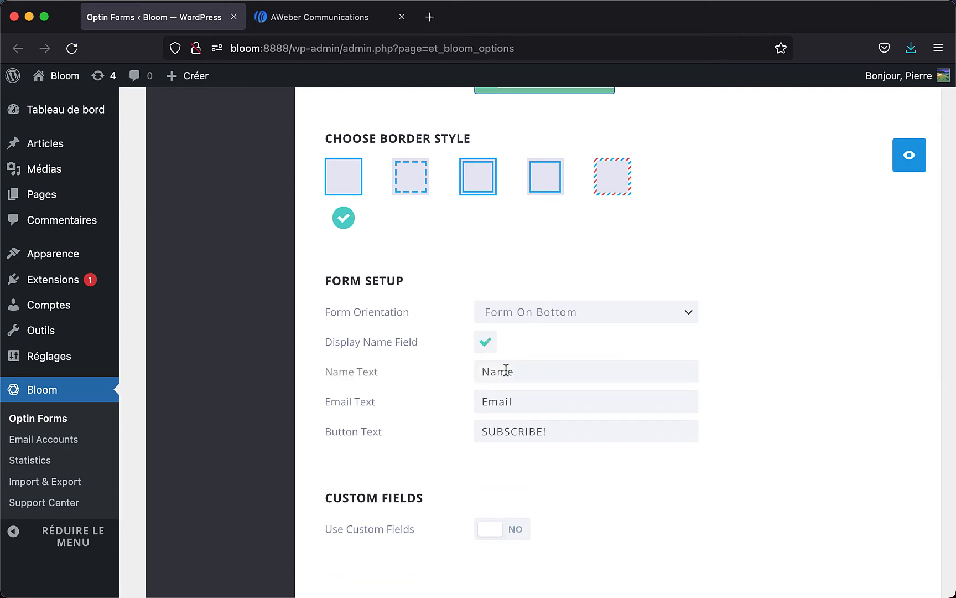
left_click(506, 369)
type("Prénom")
double_click(503, 401)
type("Adresse email")
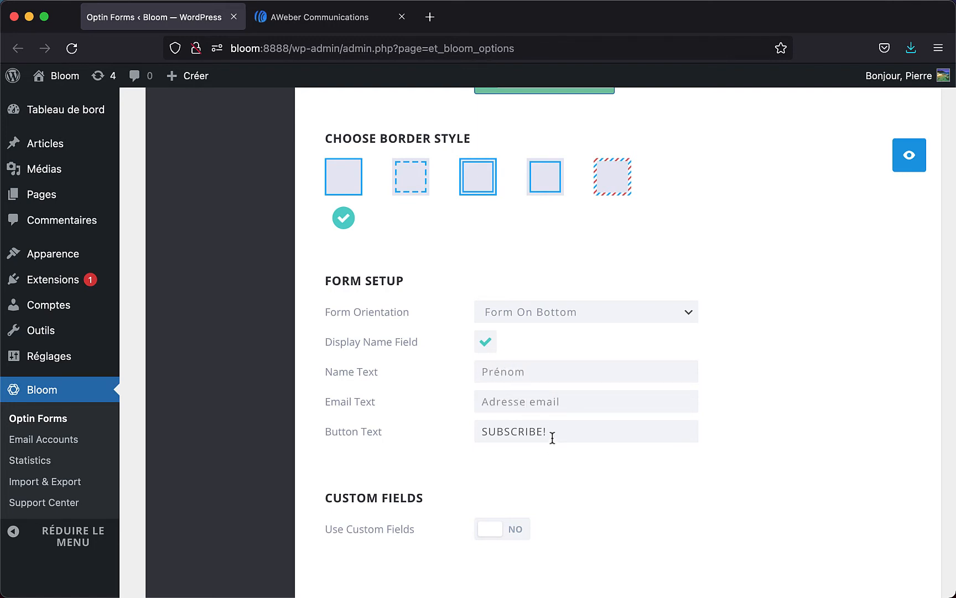
double_click(552, 437)
type("S'inscrire !")
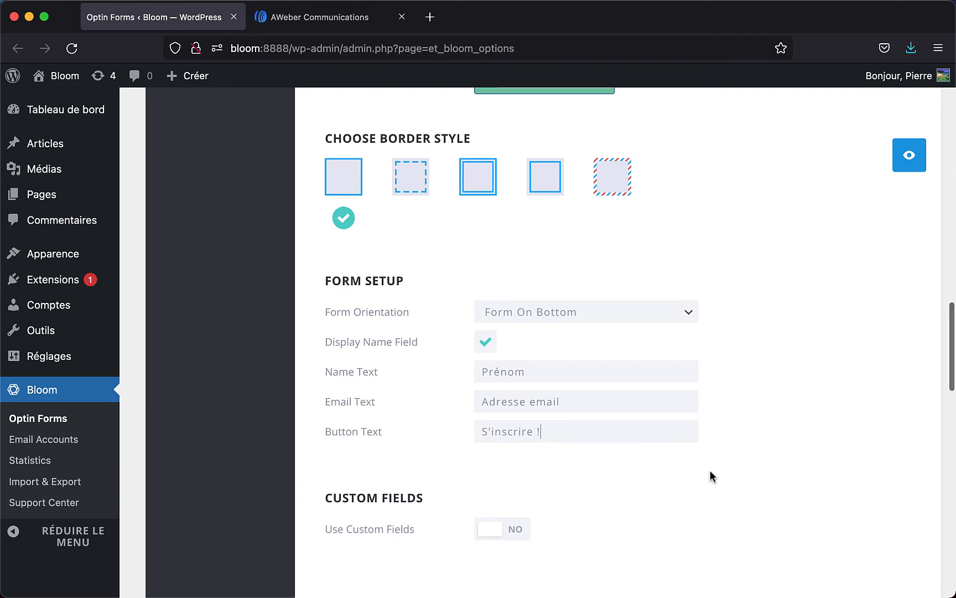
scroll(710, 474, "down", 3)
scroll(890, 165, "down", 6)
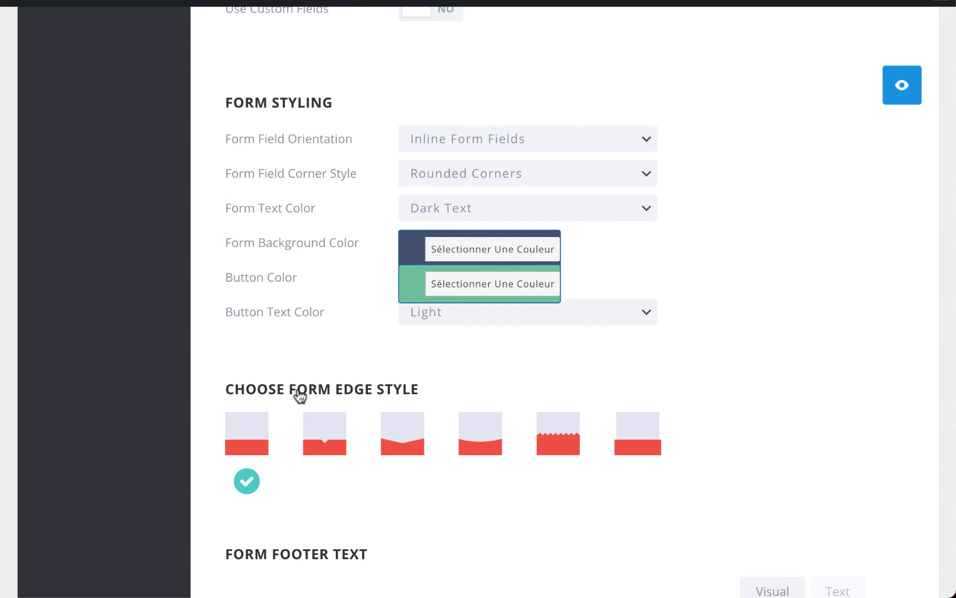
- Preview the optin, then change the form edge style to curved and recheck the preview
left_click(908, 85)
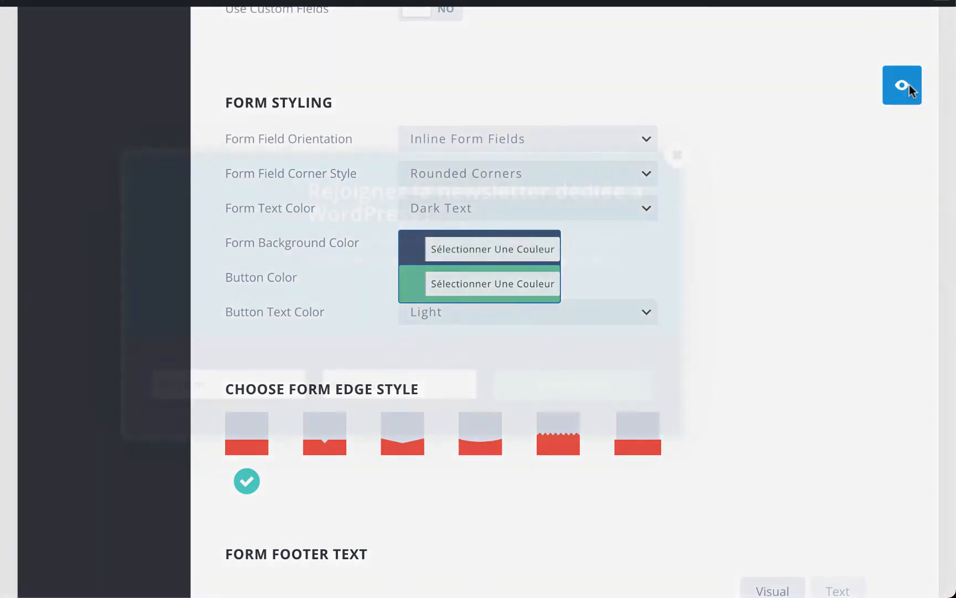
left_click(678, 155)
left_click(402, 454)
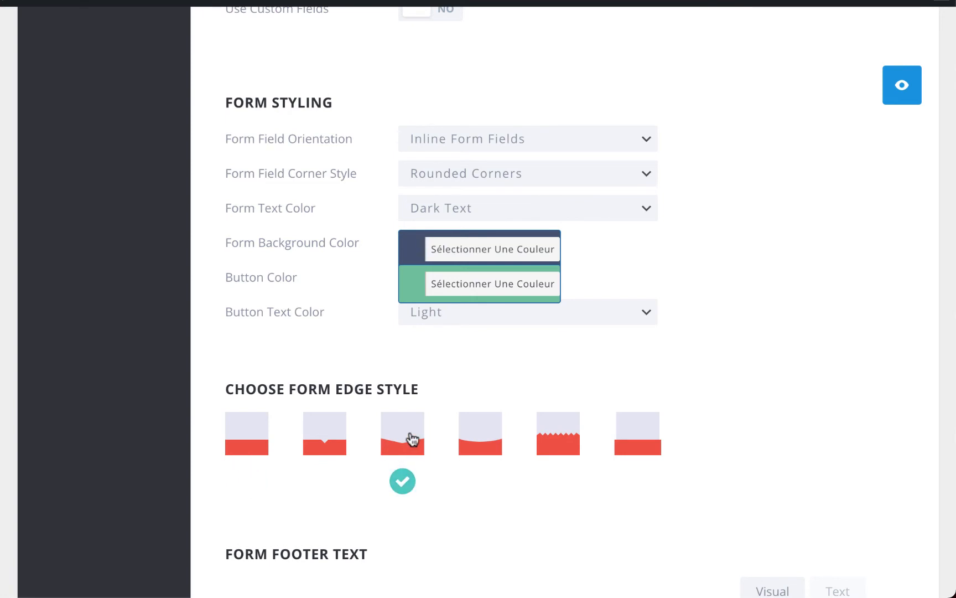
left_click(474, 441)
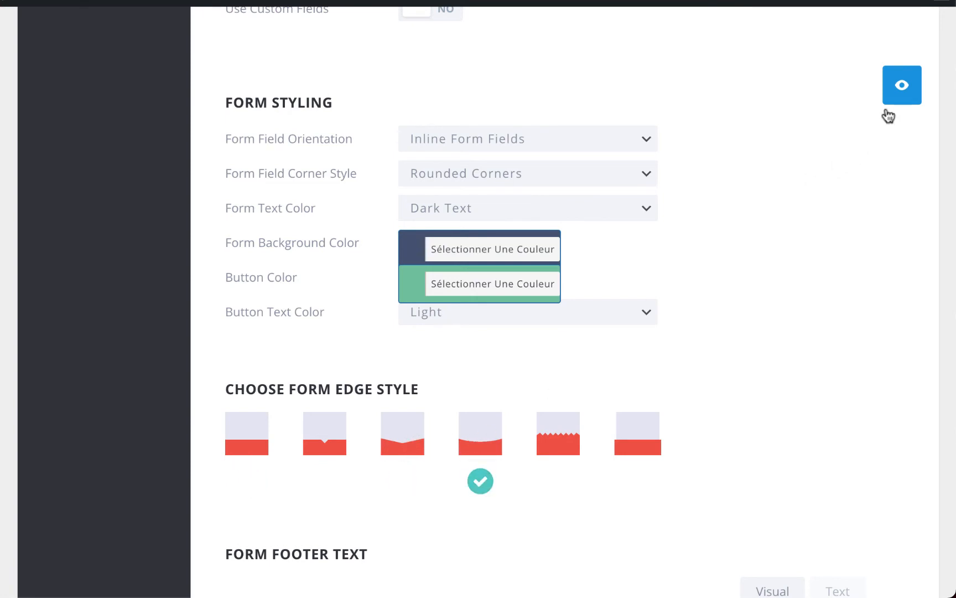
left_click(904, 88)
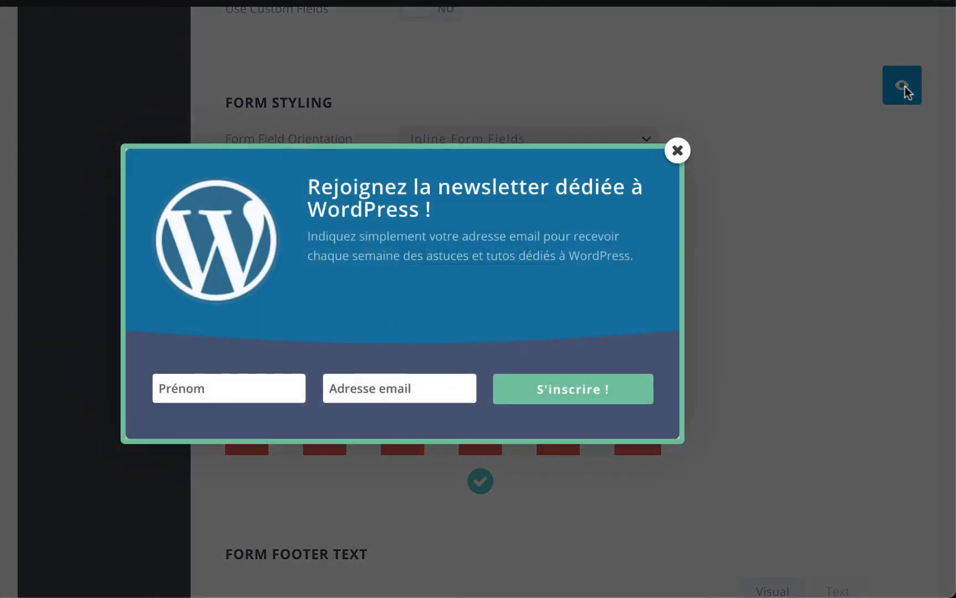
left_click(684, 158)
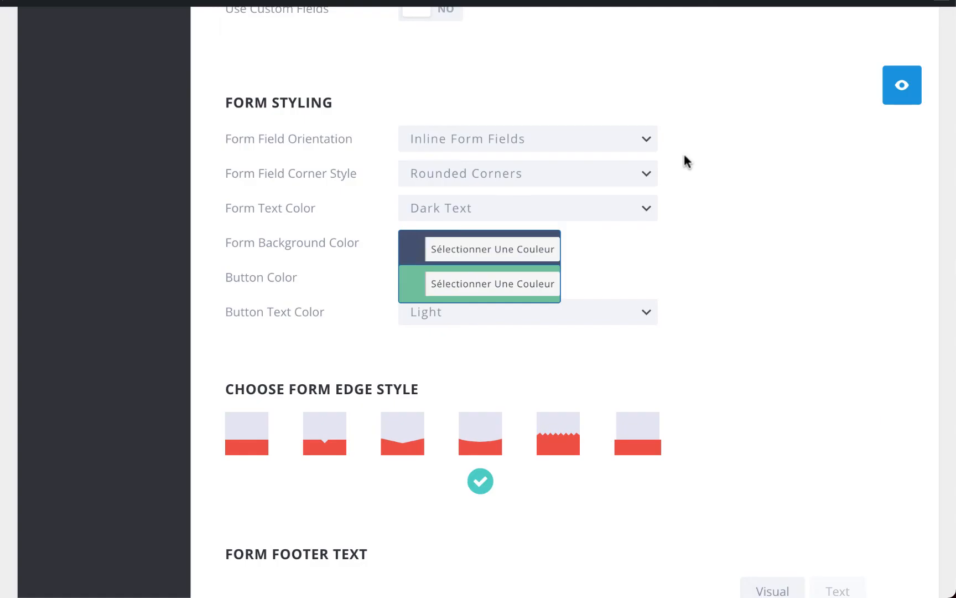
scroll(684, 157, "down", 7)
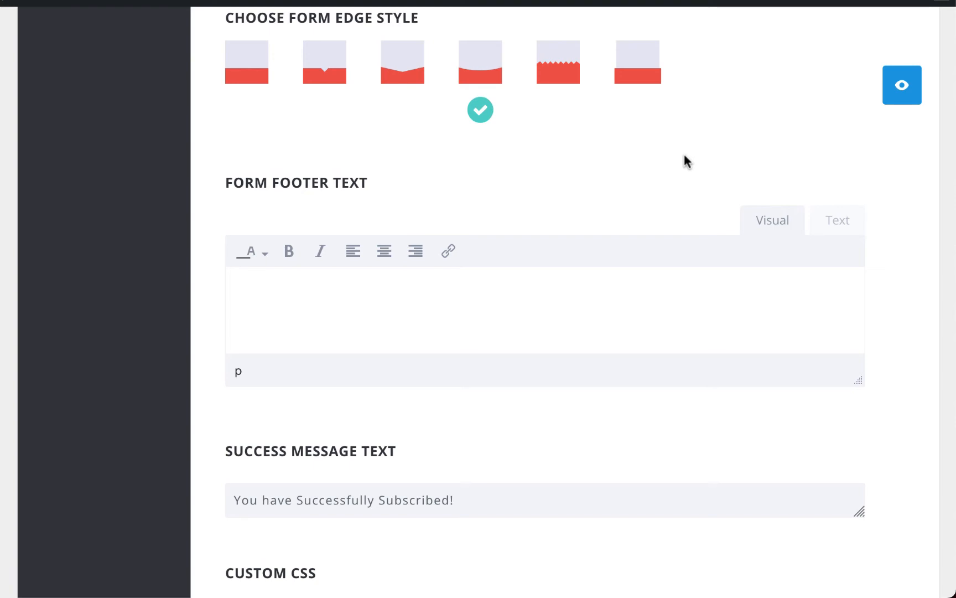
- Write the footer text 'Vous pouvez vous désinscrire à n'importe quel moment.'
left_click(369, 299)
type("Vous pouvez vous désinscrire à n'importe quell")
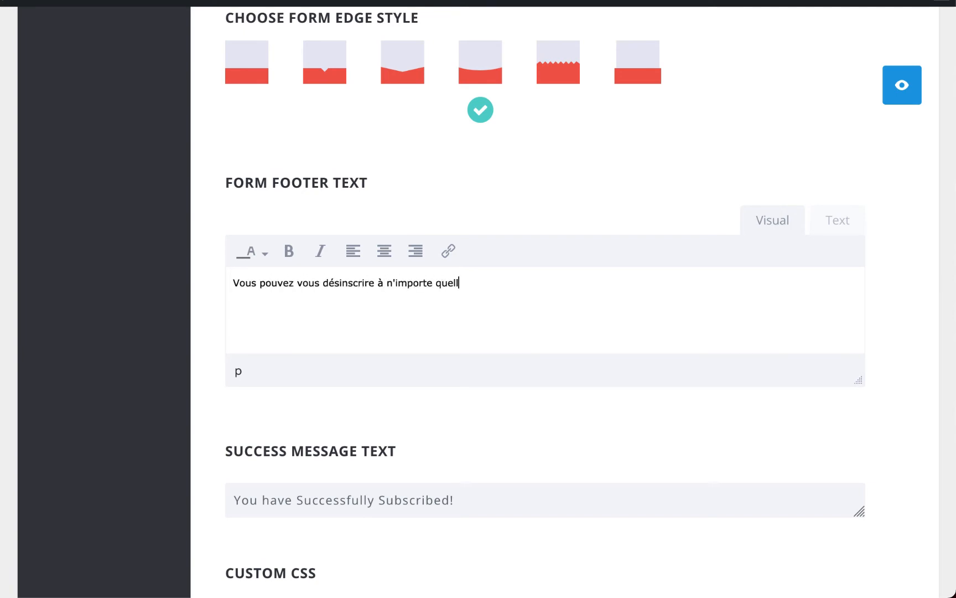
key("BackSpace")
type("moment.")
scroll(219, 272, "down", 5)
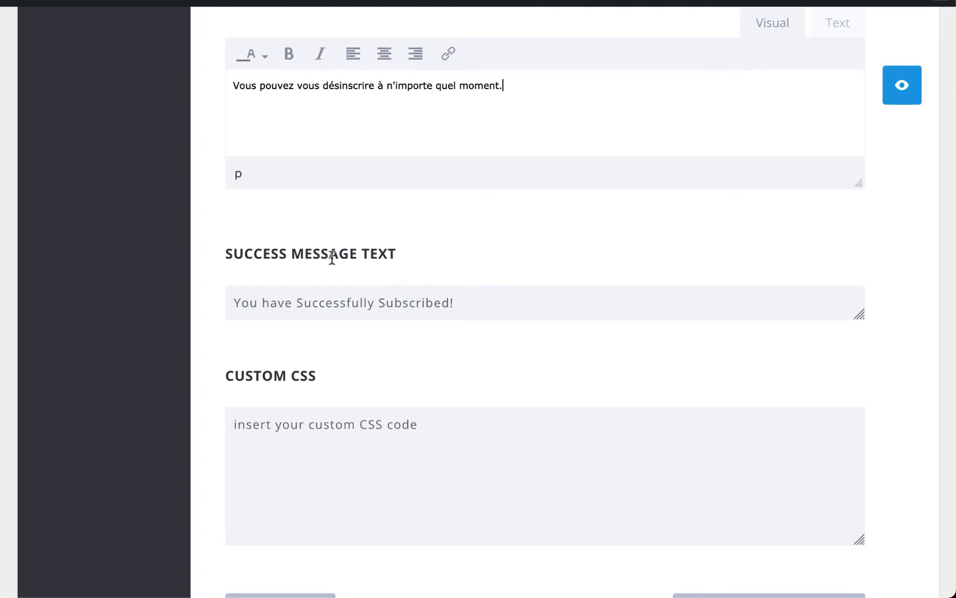
- Enter the success message 'Vous êtes bien inscrit' and preview the pop-up
left_click(334, 302)
type("Vous êt")
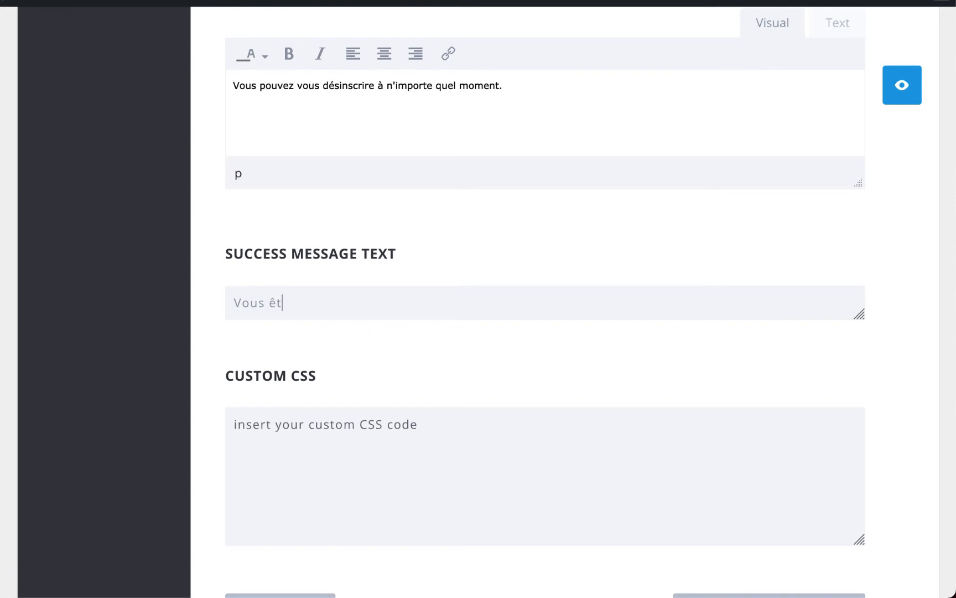
type("es bien inscrit !")
scroll(392, 313, "down", 5)
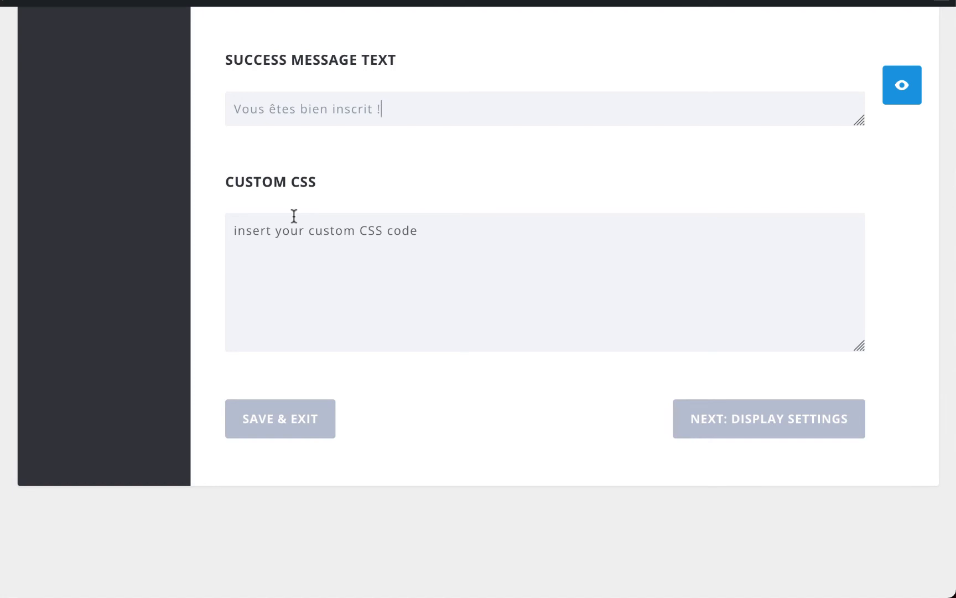
left_click(907, 89)
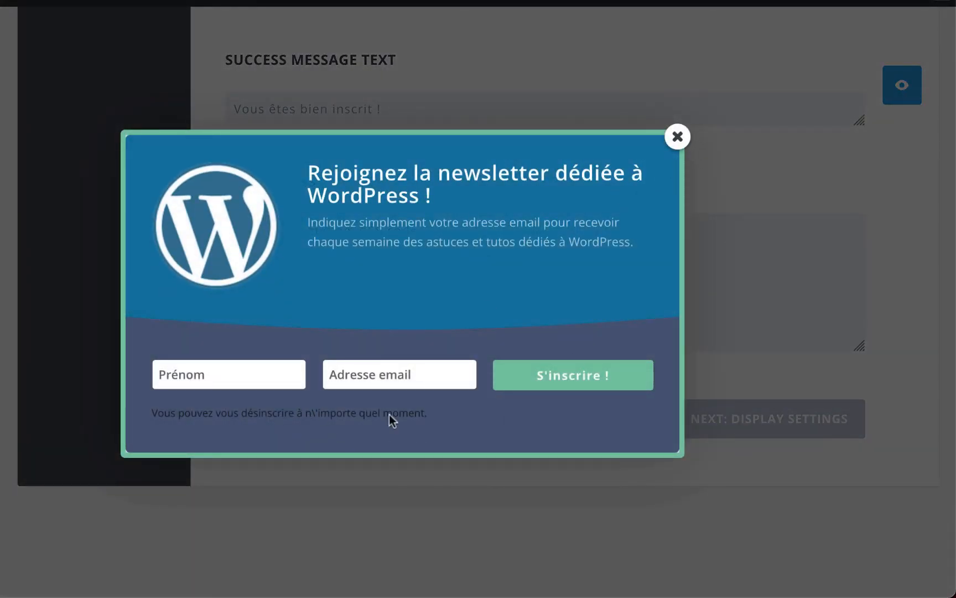
left_click(677, 136)
- Make the footer line white and centred, and check it in preview
scroll(680, 141, "up", 8)
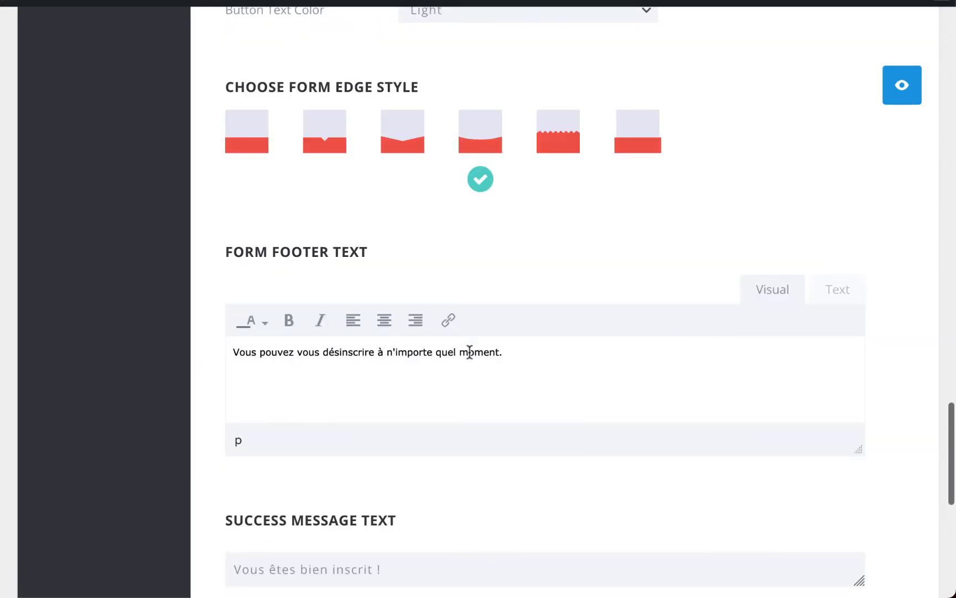
triple_click(469, 352)
left_click(265, 323)
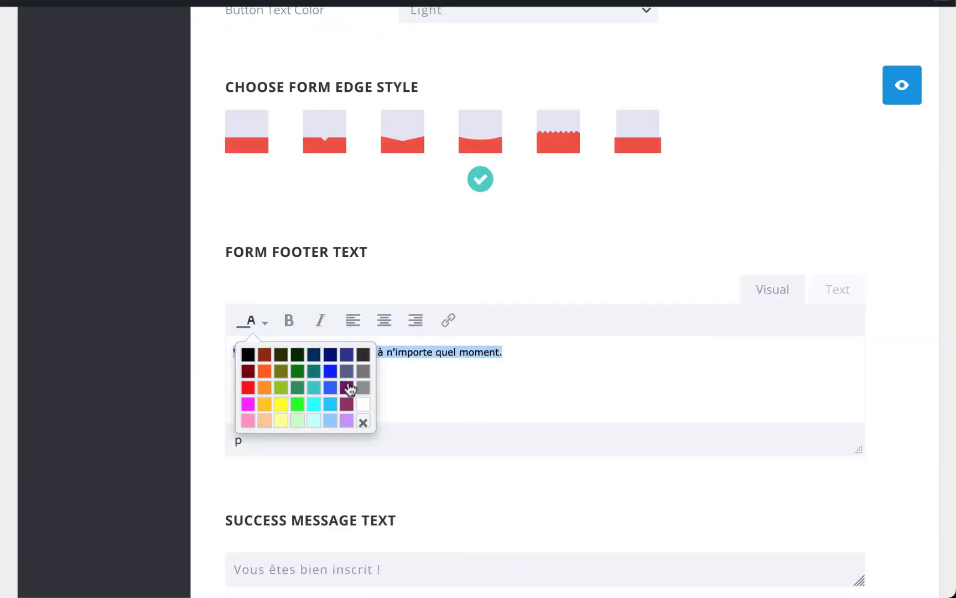
left_click(363, 404)
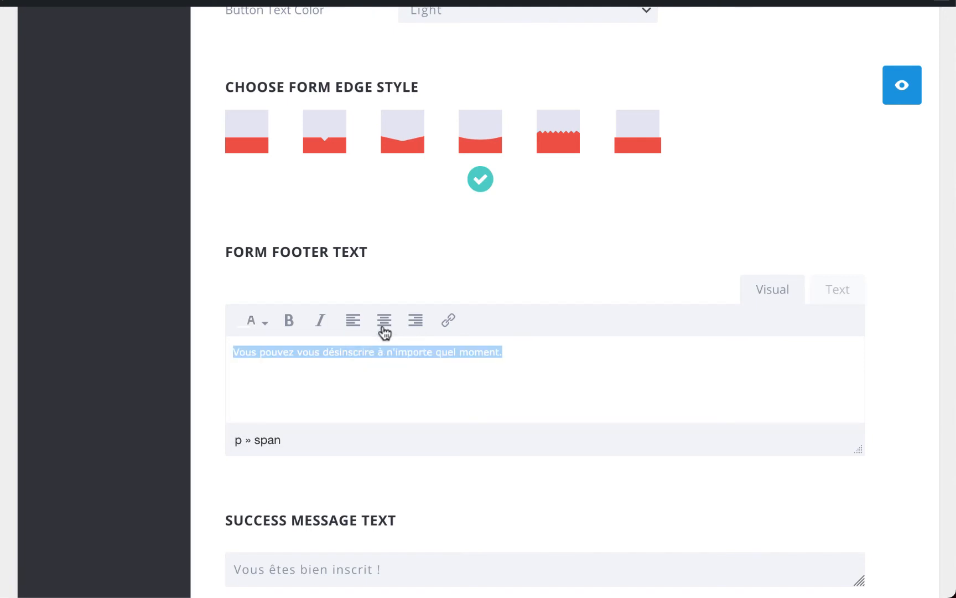
left_click(385, 332)
left_click(661, 354)
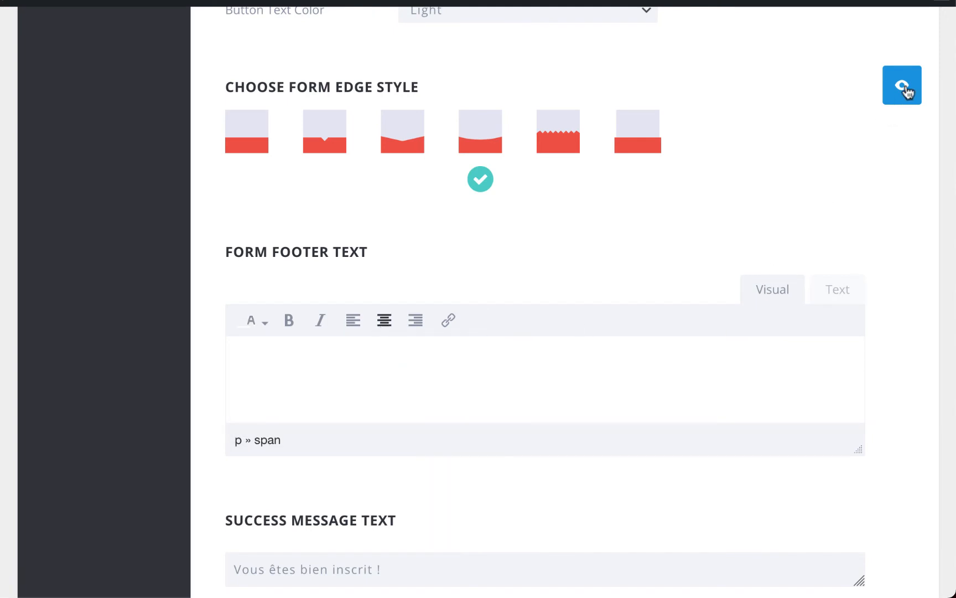
left_click(904, 86)
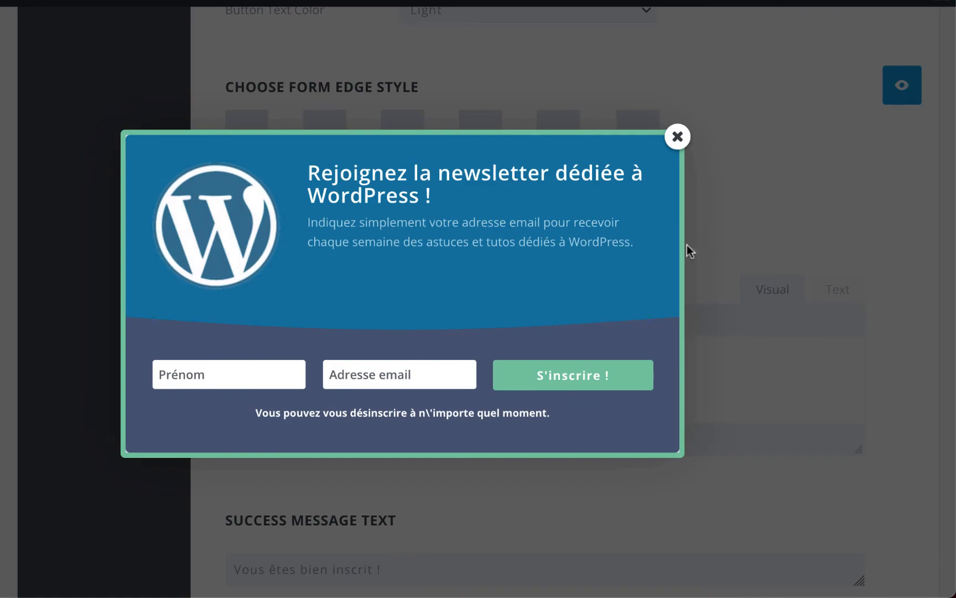
left_click(677, 138)
left_click(837, 292)
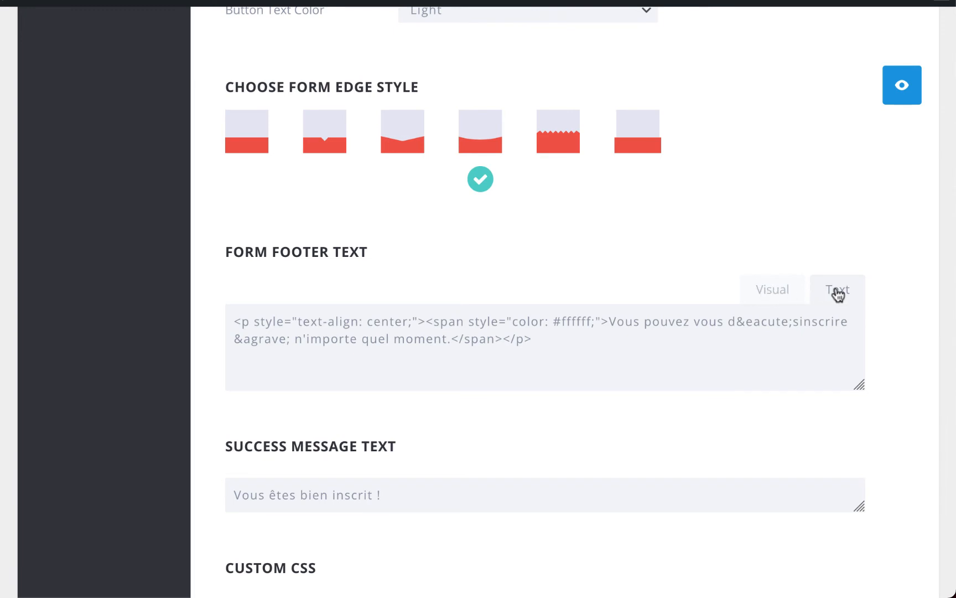
- Replace the footer's &eacute; entity with é and preview the result
left_click_drag(736, 322, 789, 323)
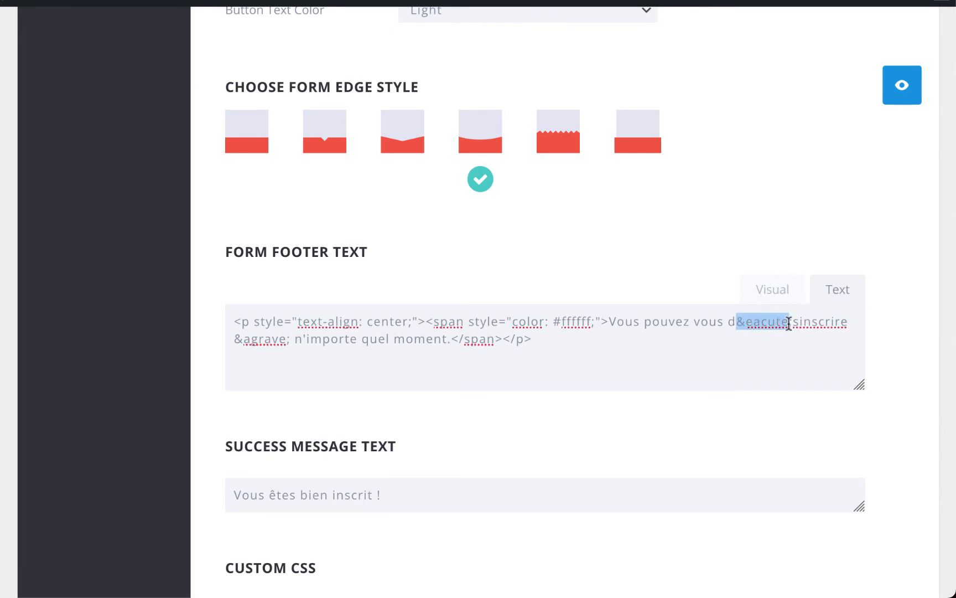
type("é")
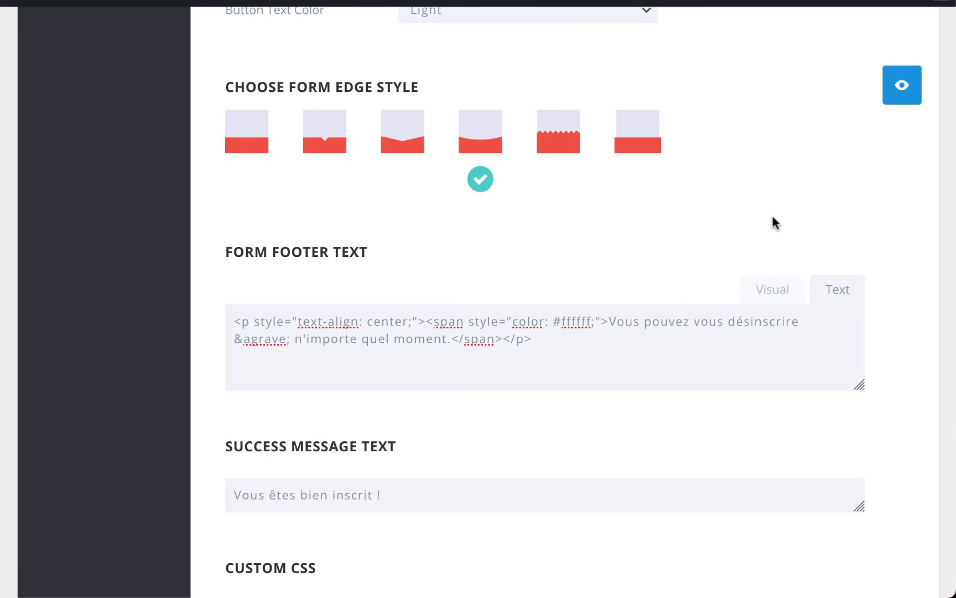
left_click(900, 92)
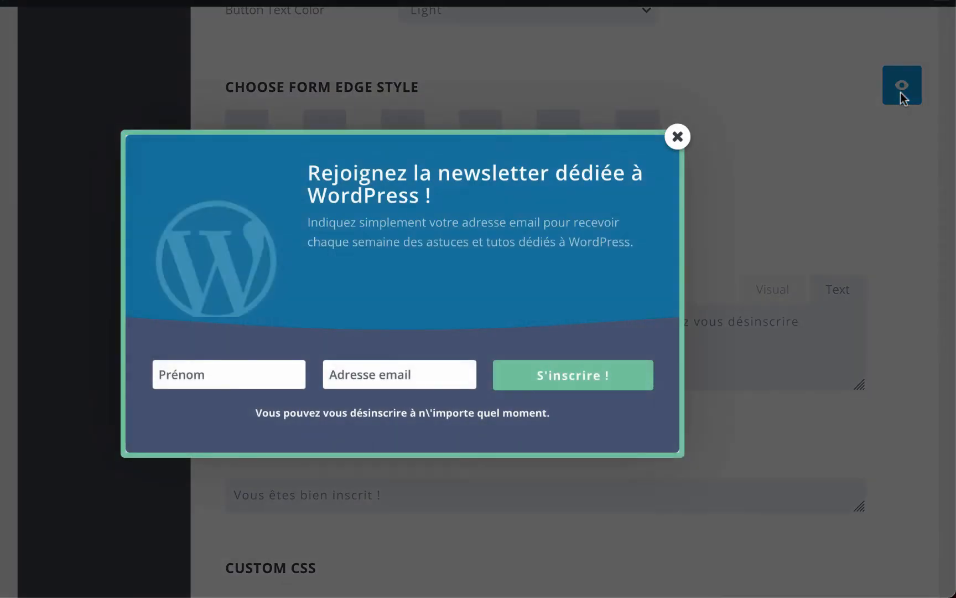
left_click(677, 136)
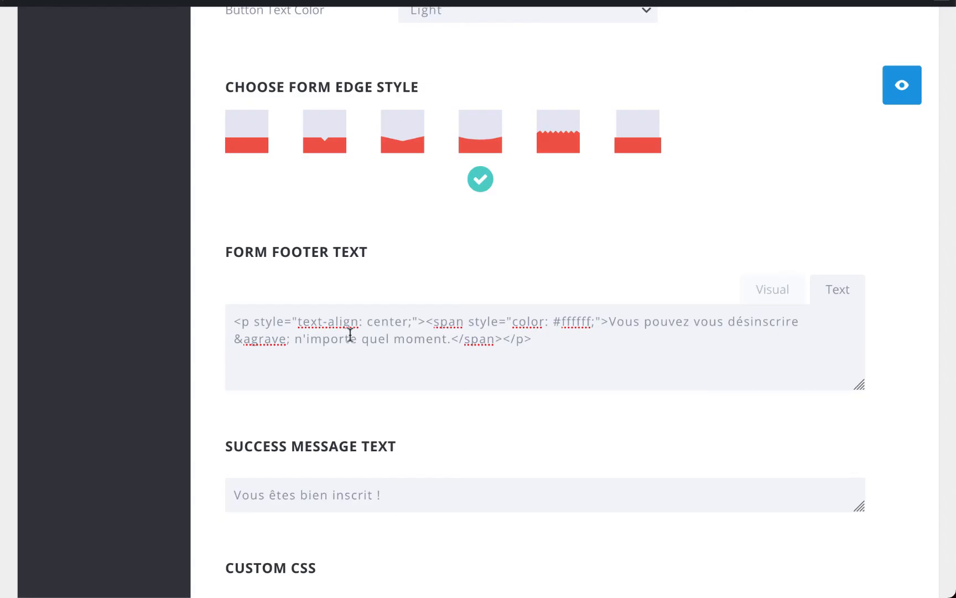
- Replace the apostrophe in n'importe with ’ and confirm it in preview
mouse_move(303, 338)
left_mouse_down()
mouse_move(318, 338)
mouse_move(304, 340)
left_mouse_up()
type("’")
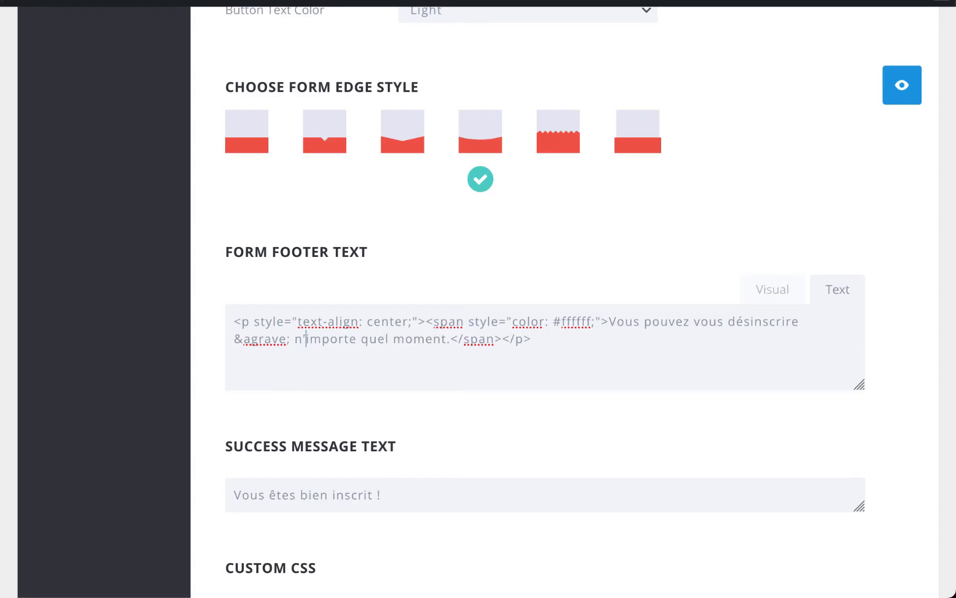
left_click(902, 89)
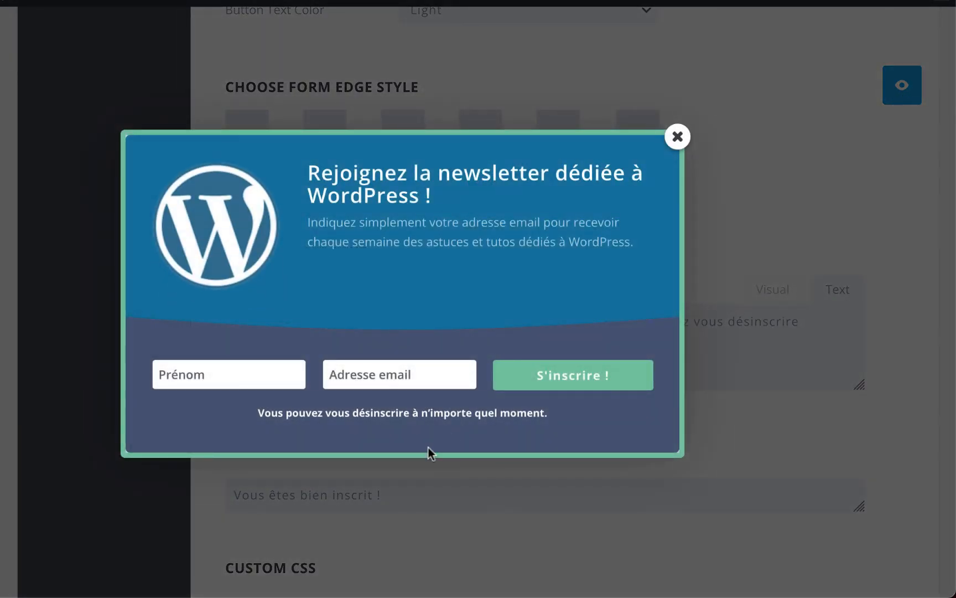
left_click(684, 141)
scroll(685, 145, "down", 10)
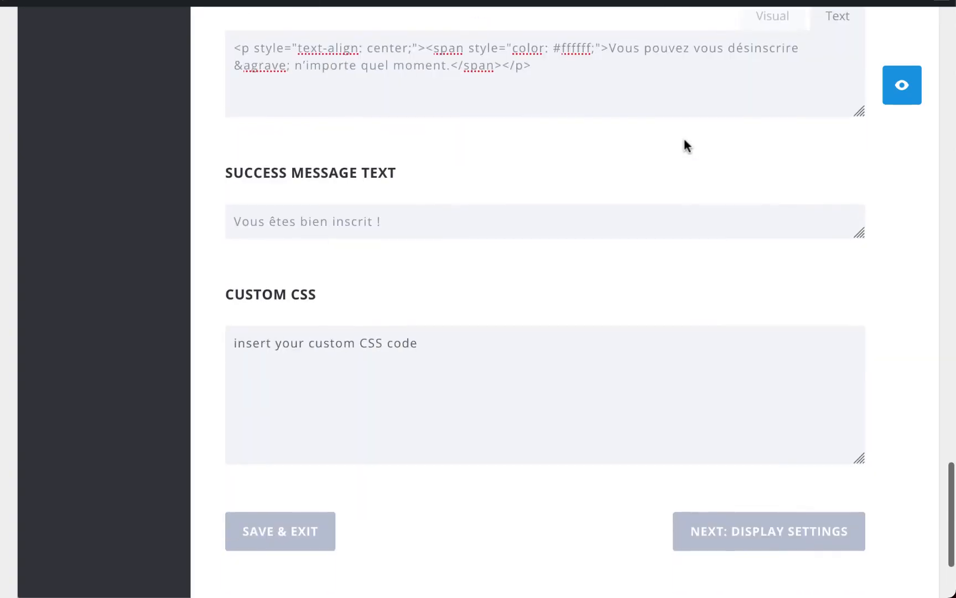
- Go to the display settings and change the time delay from 20 to 10 seconds
left_click(766, 368)
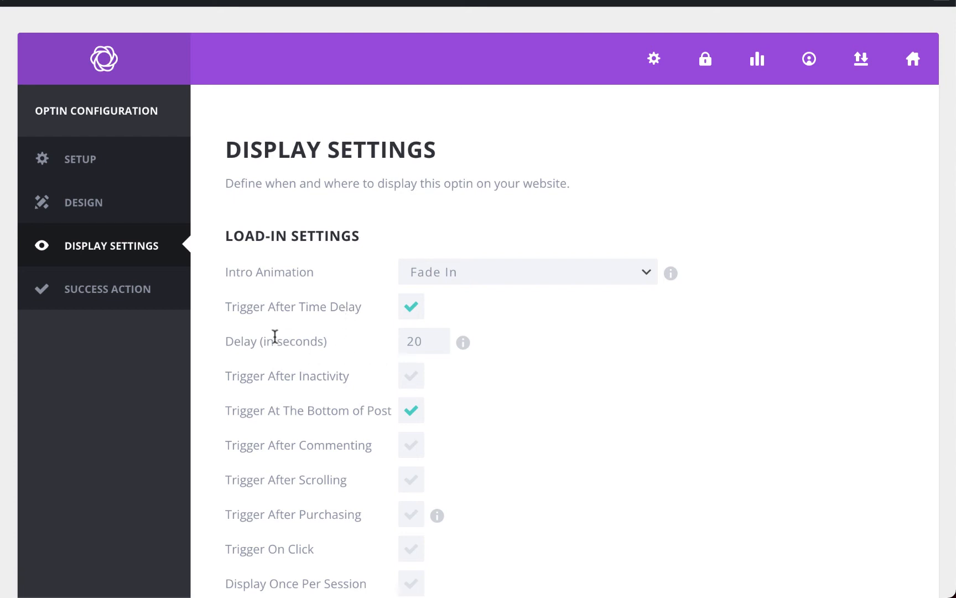
double_click(410, 341)
type("10")
scroll(553, 382, "down", 3)
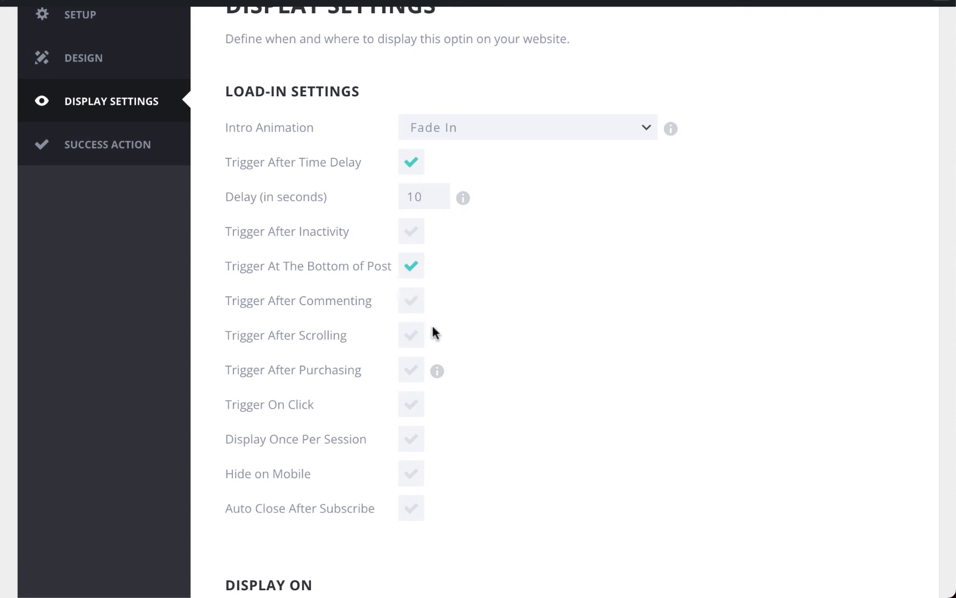
left_click(414, 341)
- Try Display Once Per Session, untick it again, and tick Hide on Mobile
mouse_move(436, 379)
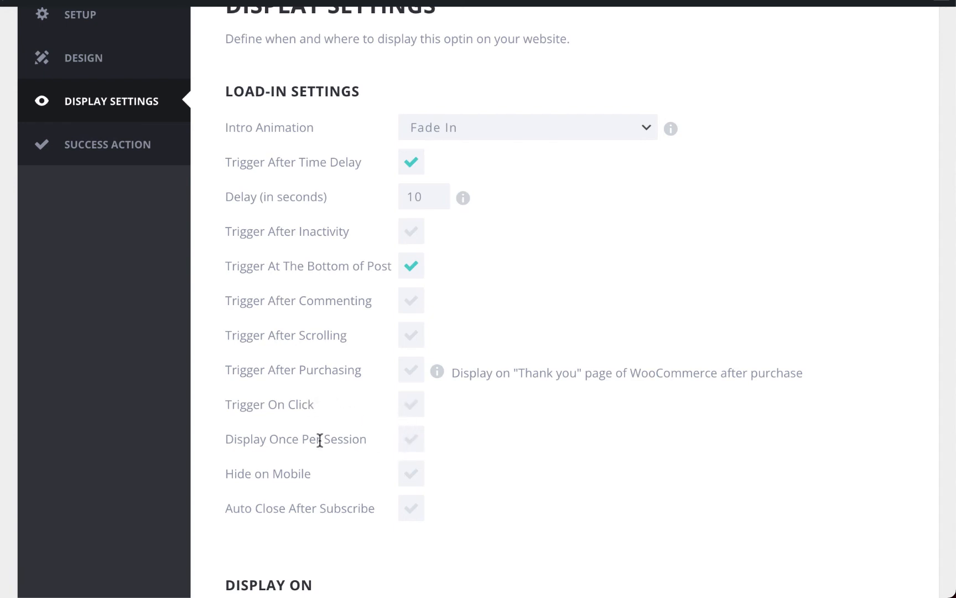
left_click(406, 445)
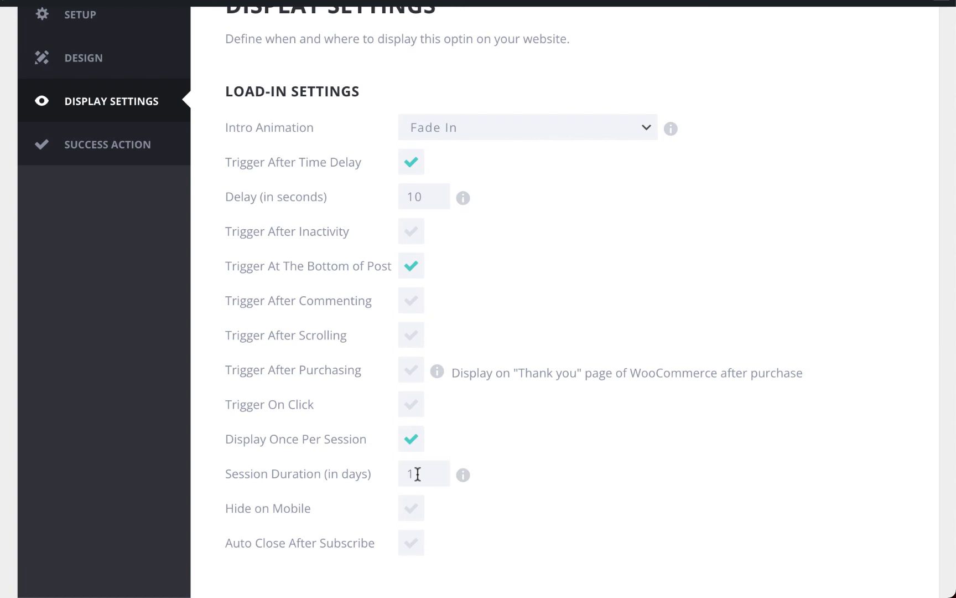
left_click(417, 448)
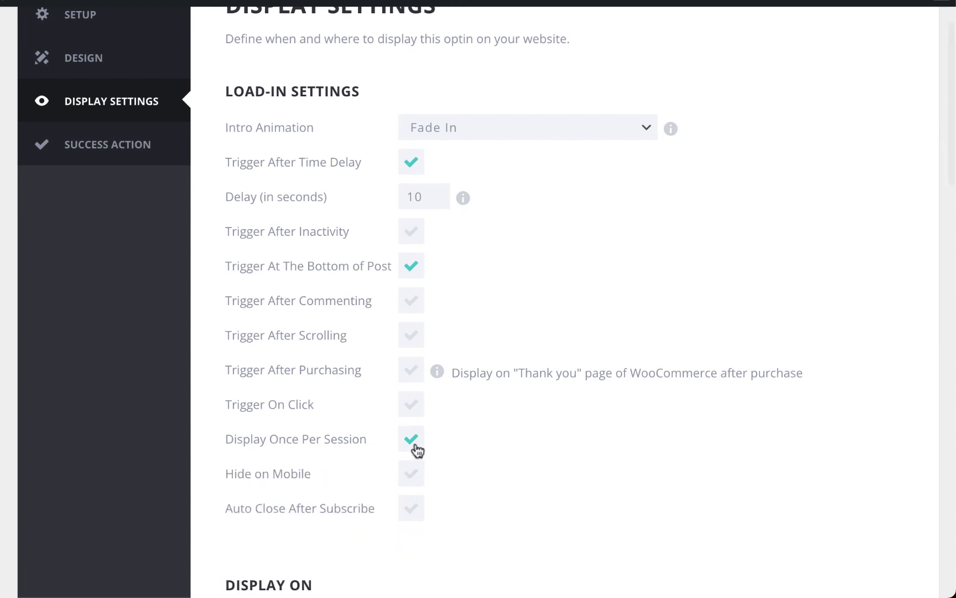
left_click(409, 483)
- Untick Hide on Mobile and look through the remaining display options
left_click(412, 483)
left_click(413, 514)
scroll(412, 512, "down", 10)
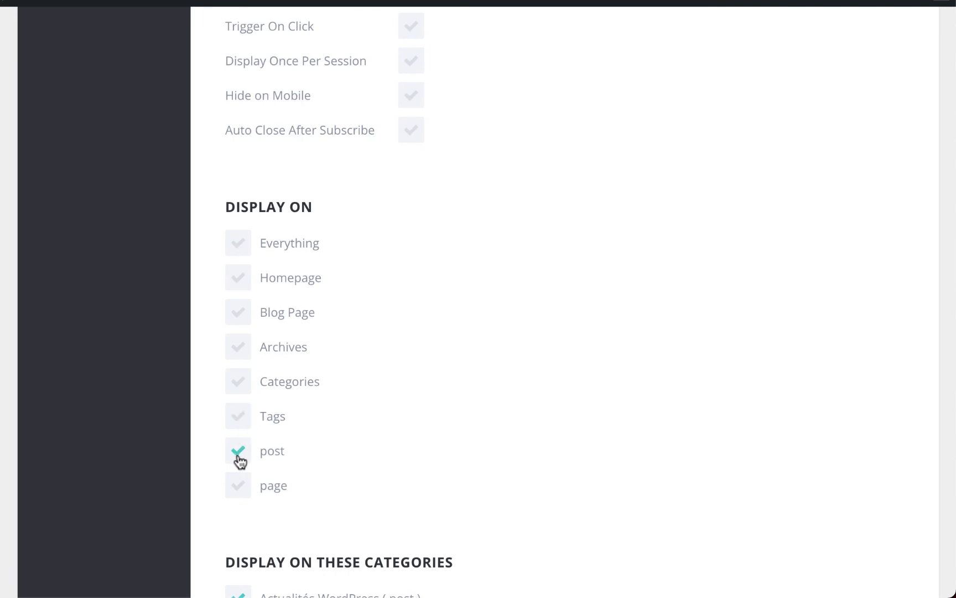
scroll(239, 461, "down", 3)
scroll(240, 461, "down", 3)
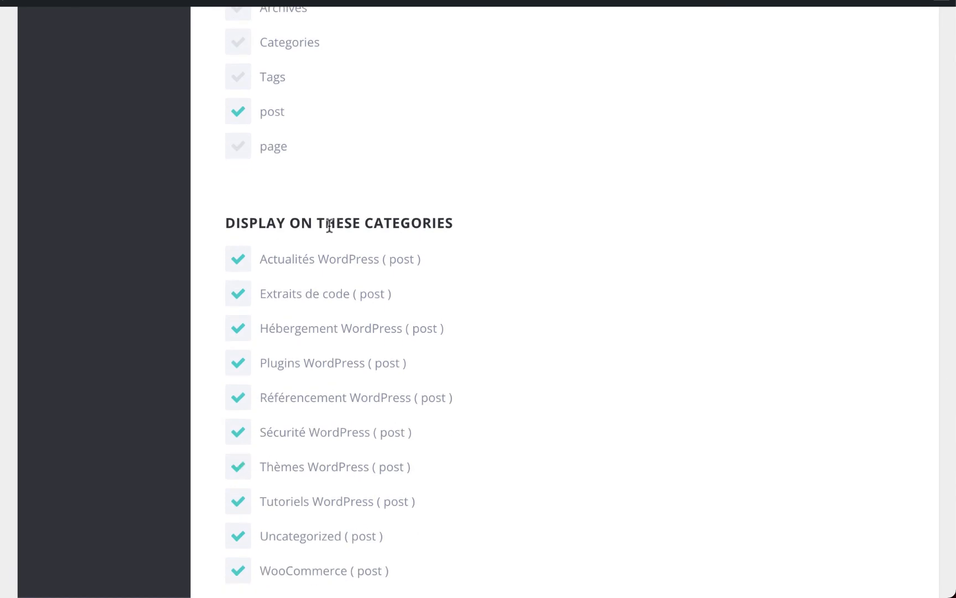
scroll(337, 228, "down", 4)
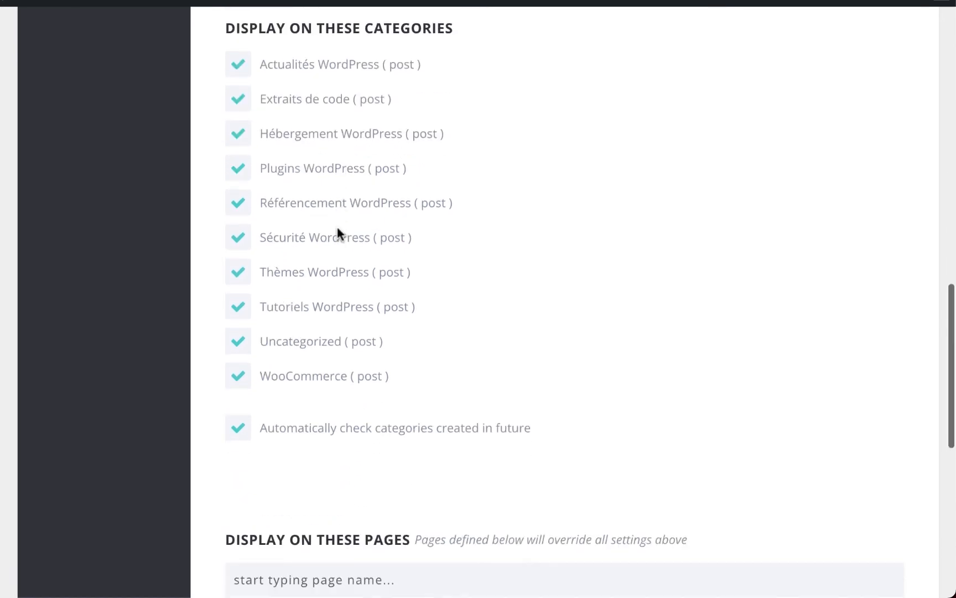
scroll(337, 233, "down", 6)
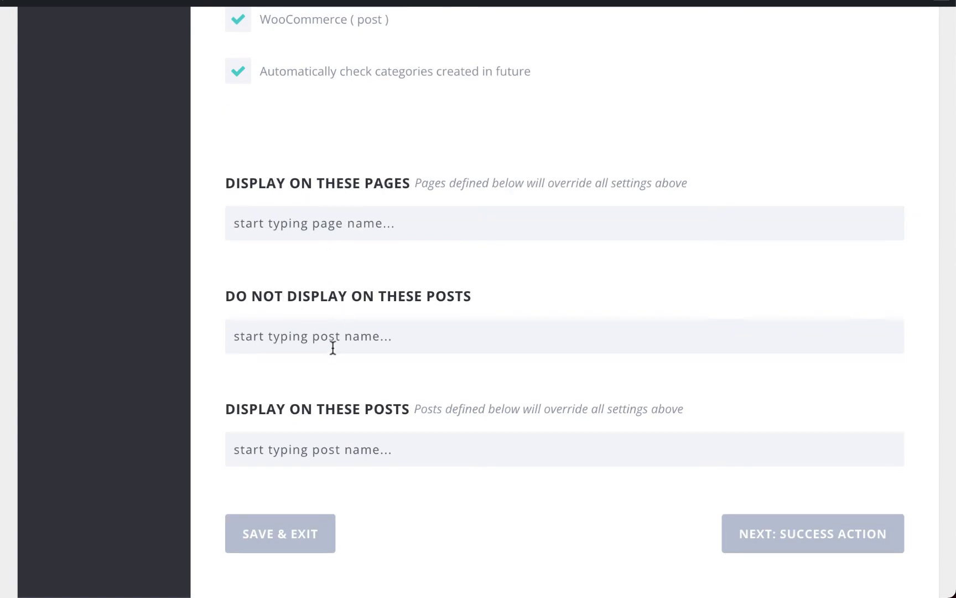
scroll(331, 346, "up", 17)
- Tick Display On Everything and continue to the Success Action step
left_click(238, 350)
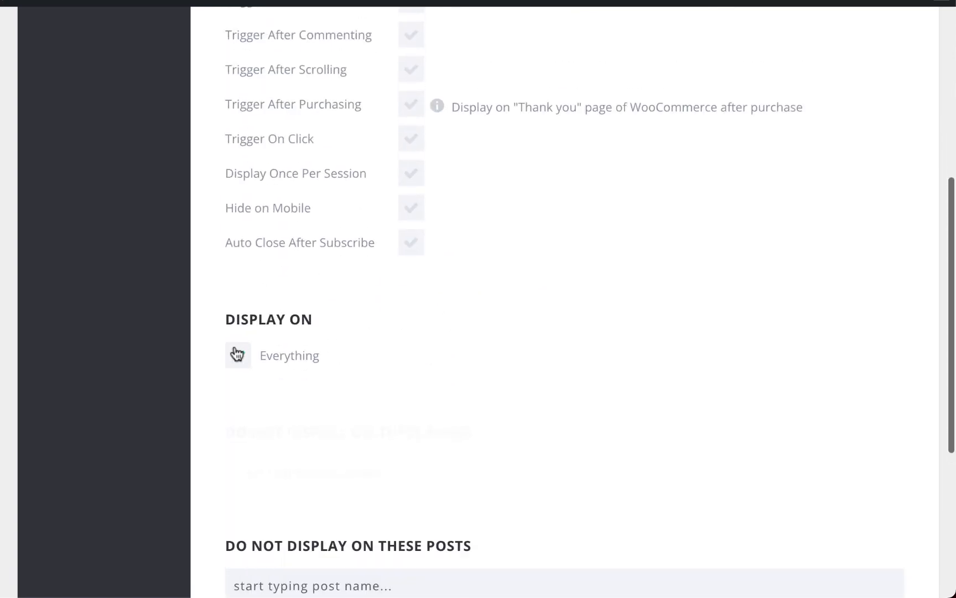
scroll(234, 349, "down", 5)
scroll(234, 352, "up", 2)
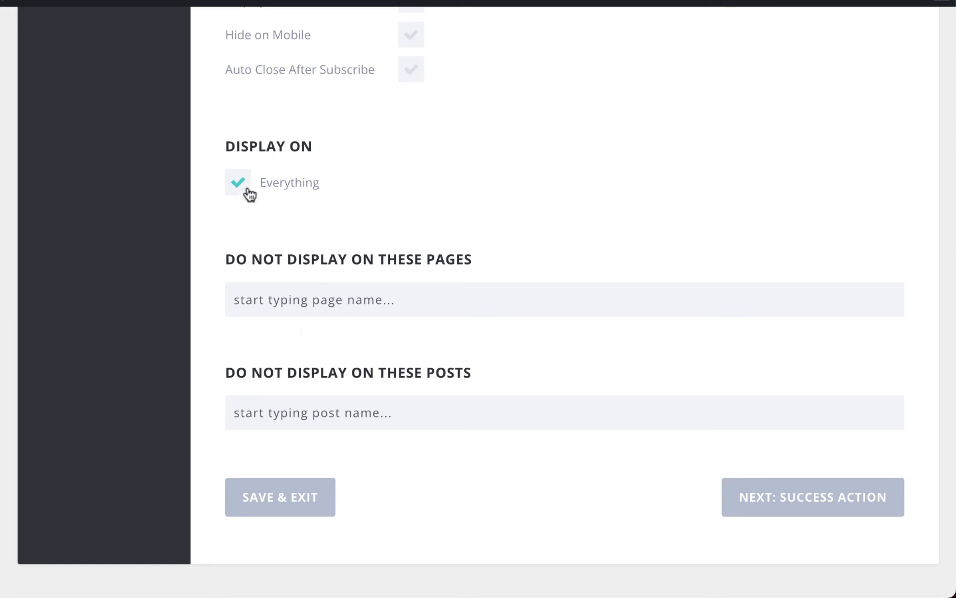
left_click(803, 496)
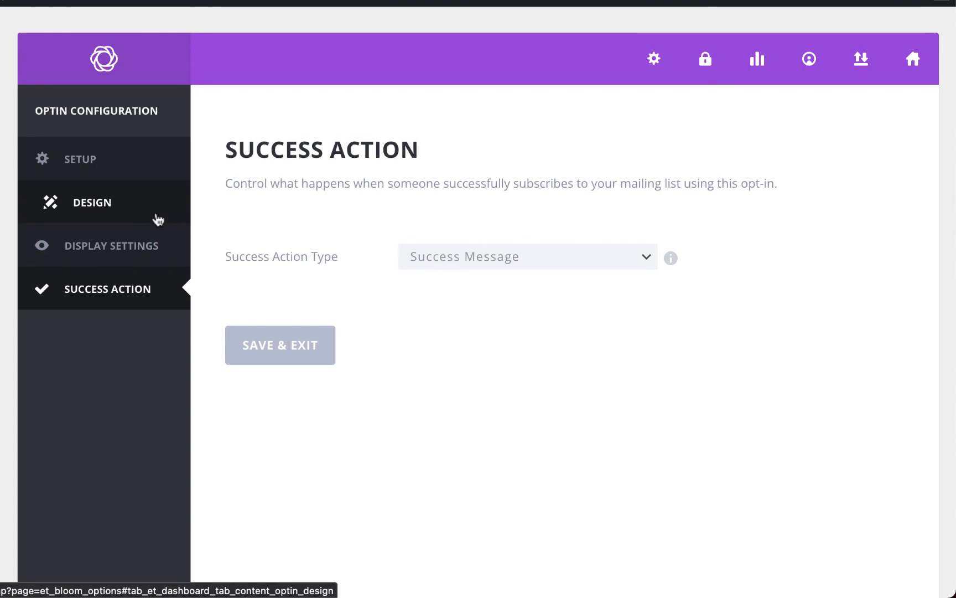
- Keep Success Message as the success action type and Save & Exit the optin
left_click(496, 269)
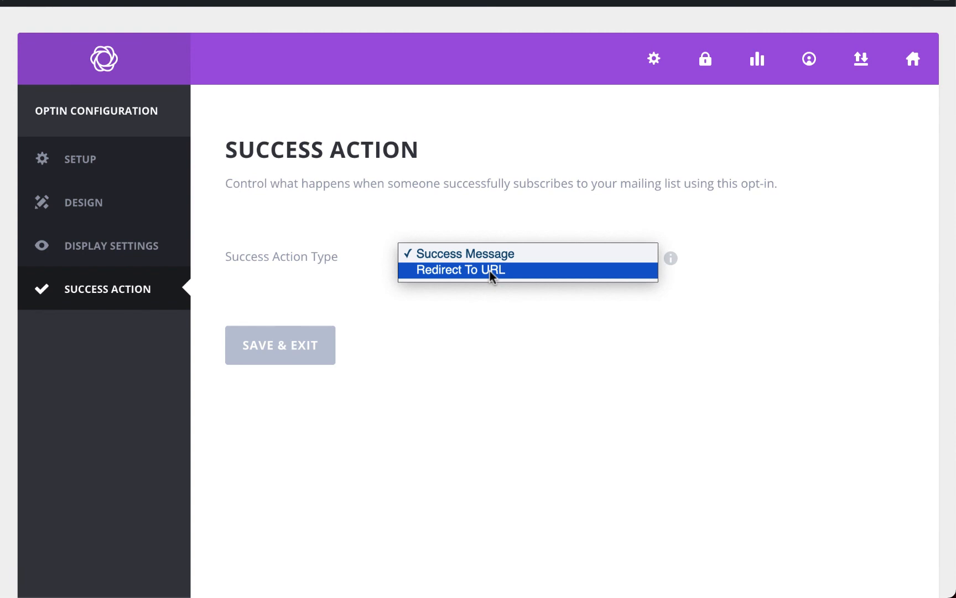
left_click(429, 255)
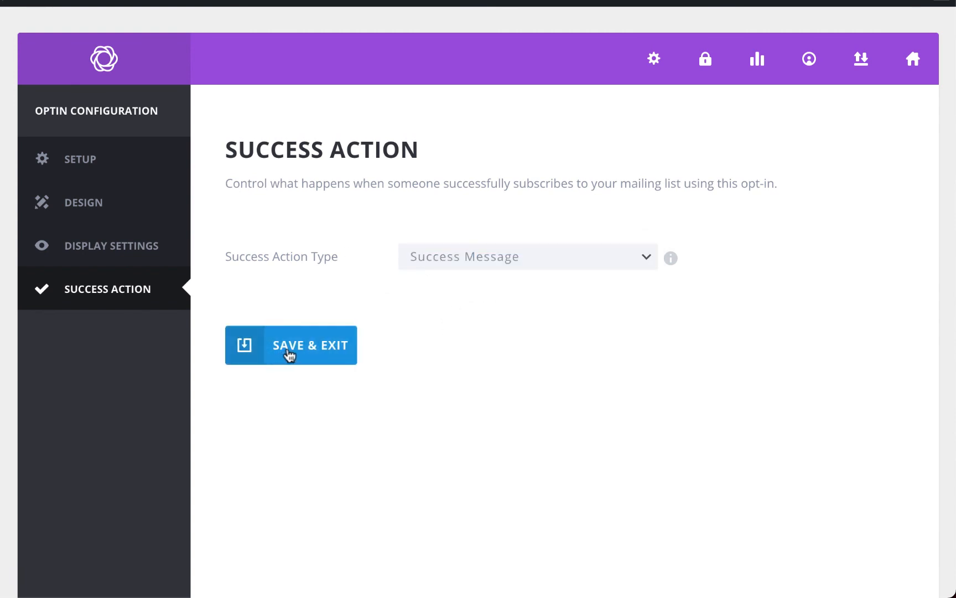
left_click(289, 353)
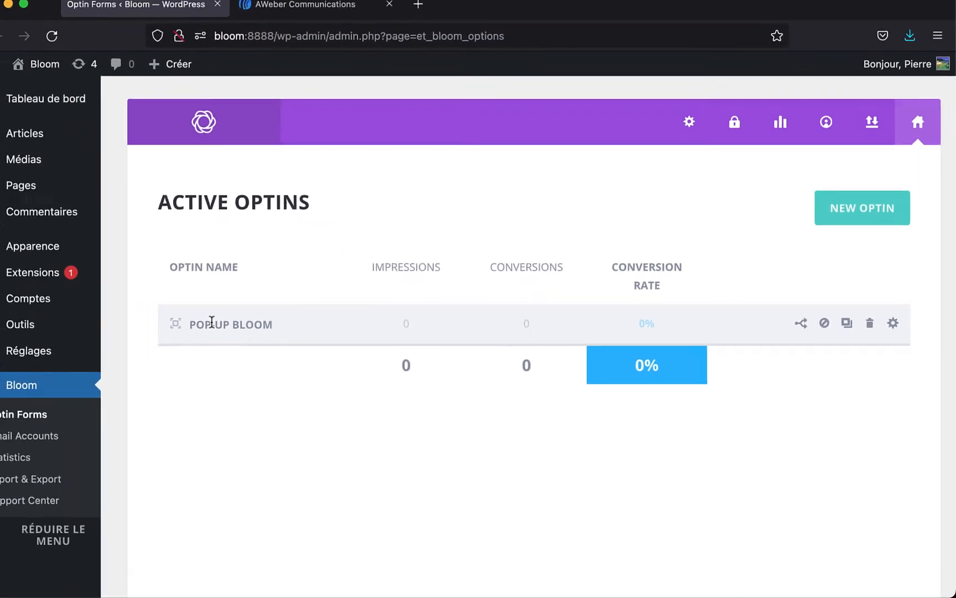
- Open the site homepage in a new tab and scroll until the newsletter pop-up appears
right_click(65, 78)
left_click(97, 85)
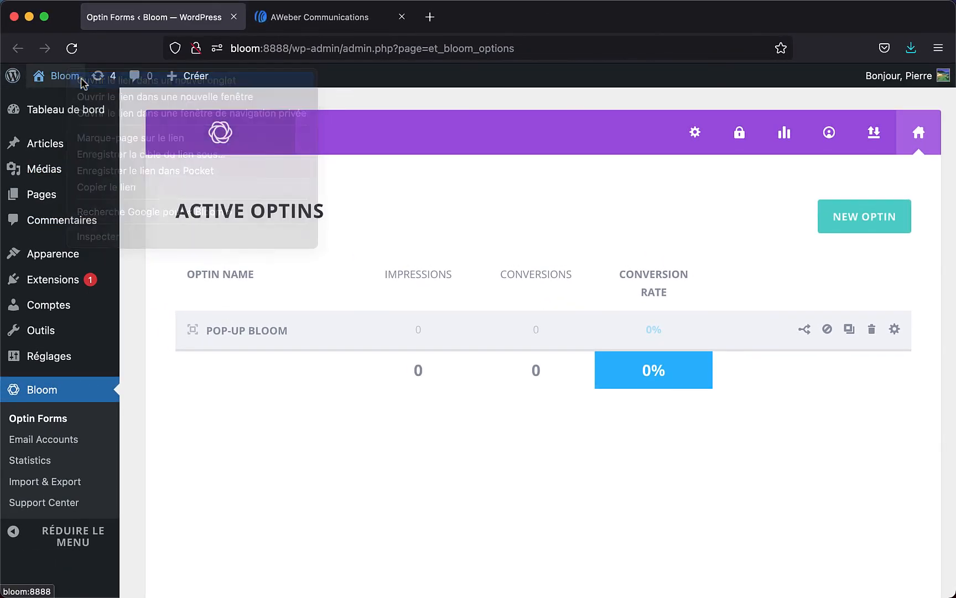
left_click(285, 19)
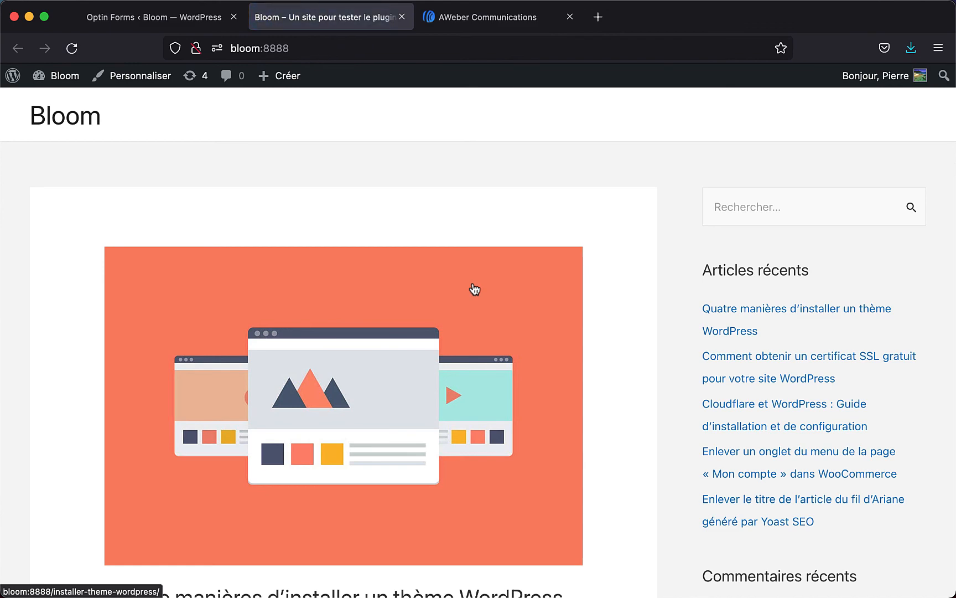
scroll(474, 289, "down", 15)
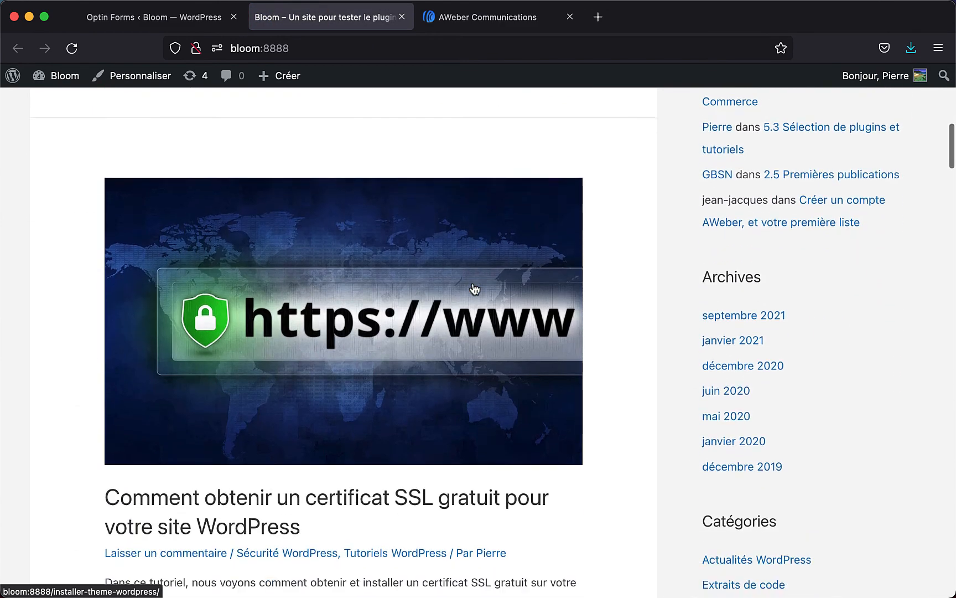
scroll(475, 289, "down", 20)
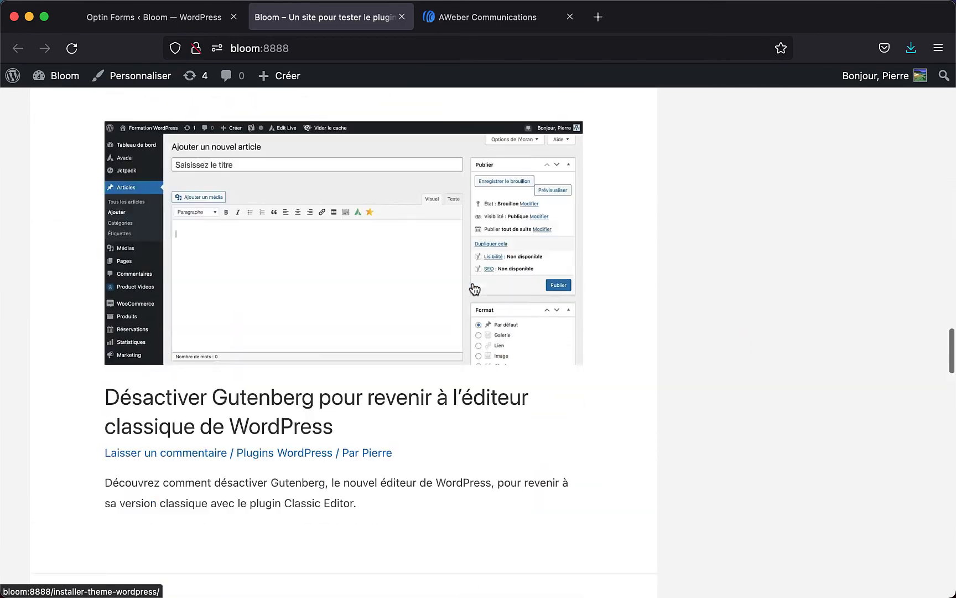
scroll(475, 289, "down", 12)
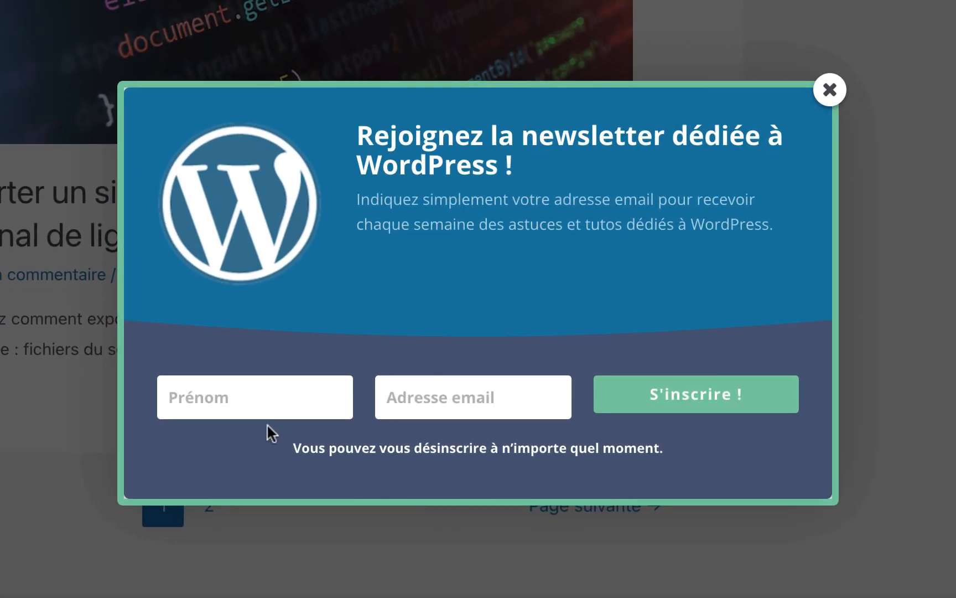
- Subscribe through the pop-up with a first name and e-mail address, then return to the admin tab
left_click(267, 412)
type("Pierre")
key("Tab")
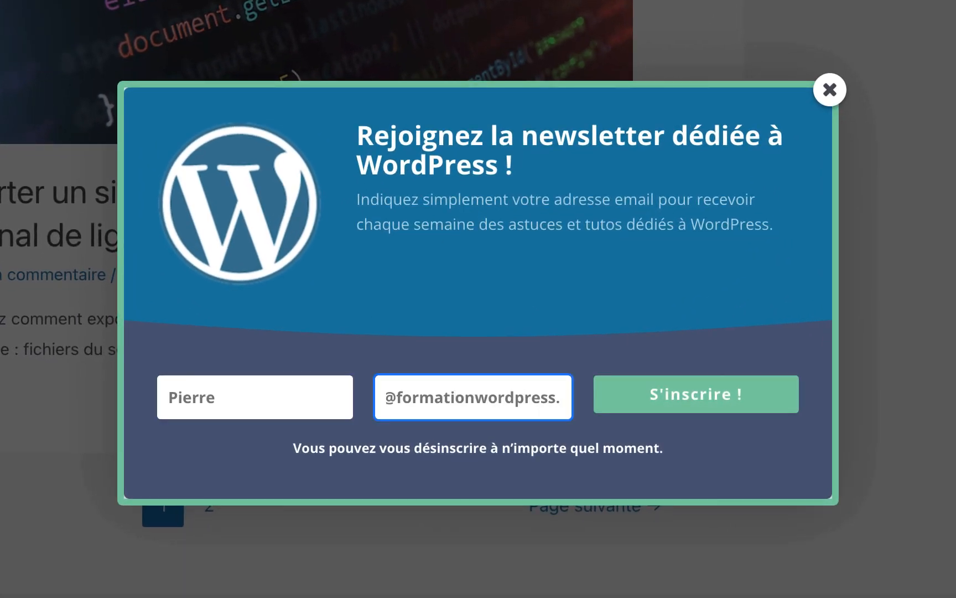
left_click(710, 403)
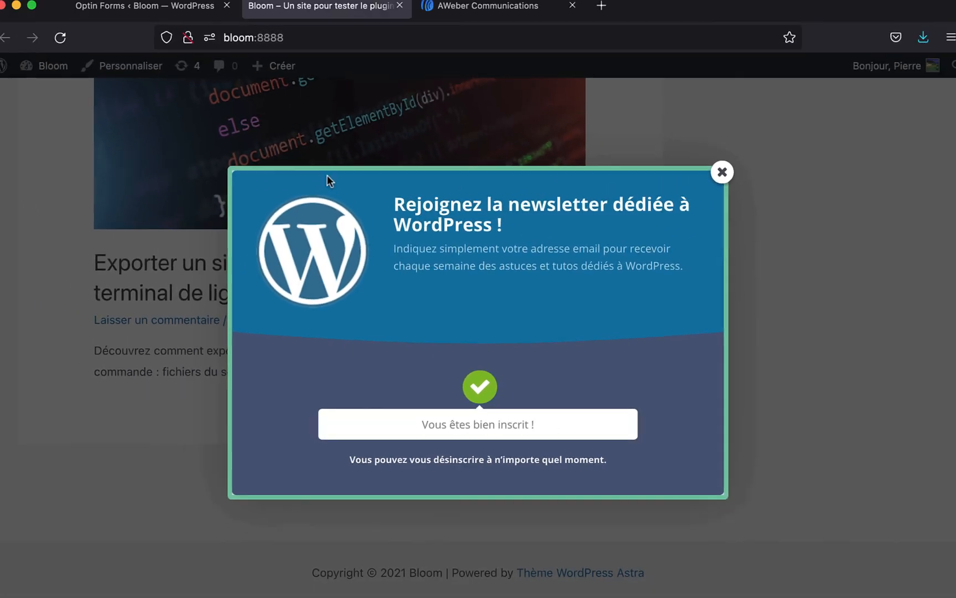
left_click(202, 6)
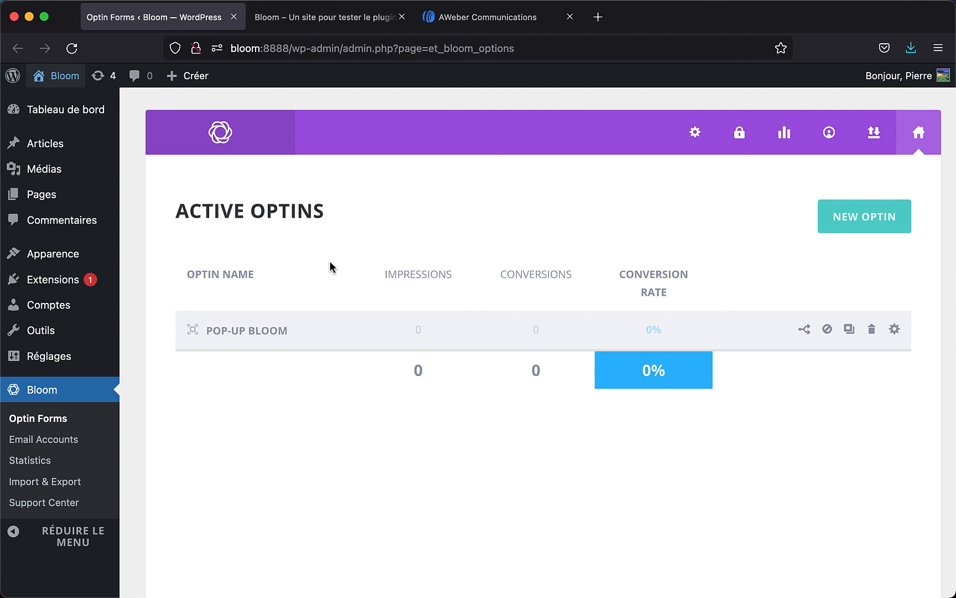
- Recheck the site pop-up, then open the Pop-Up Bloom optin and Save & Exit it
left_click(327, 21)
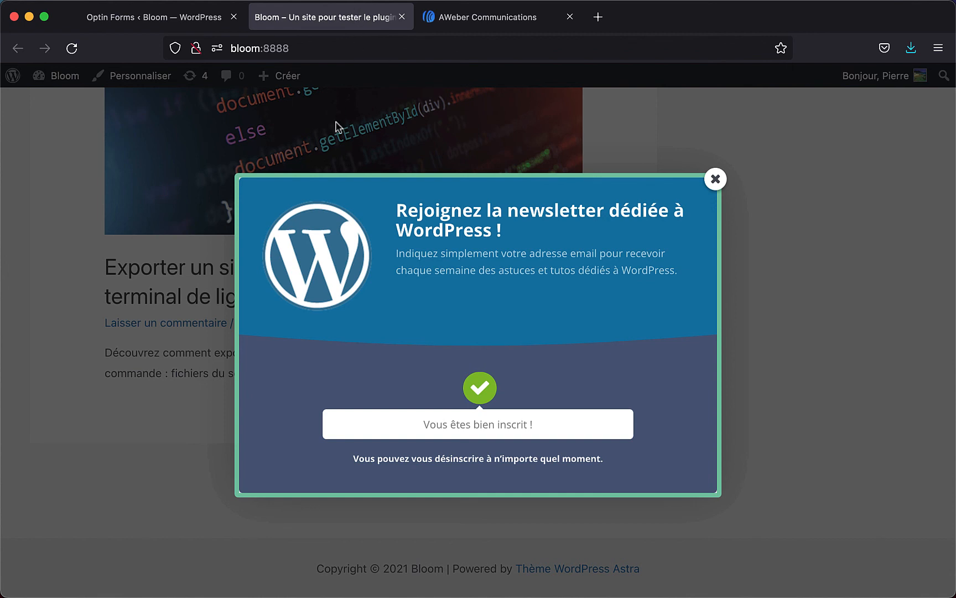
left_click(193, 18)
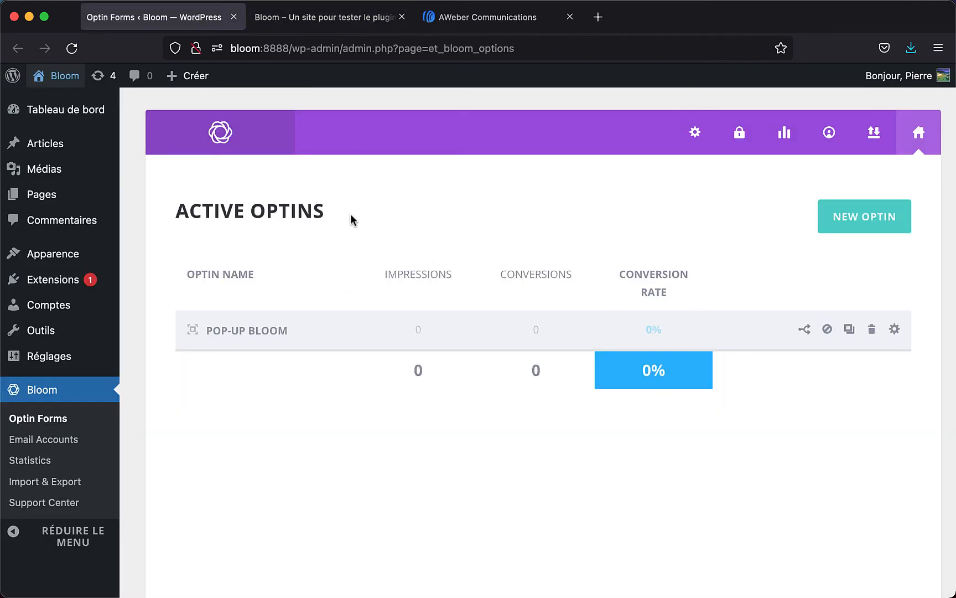
left_click(895, 331)
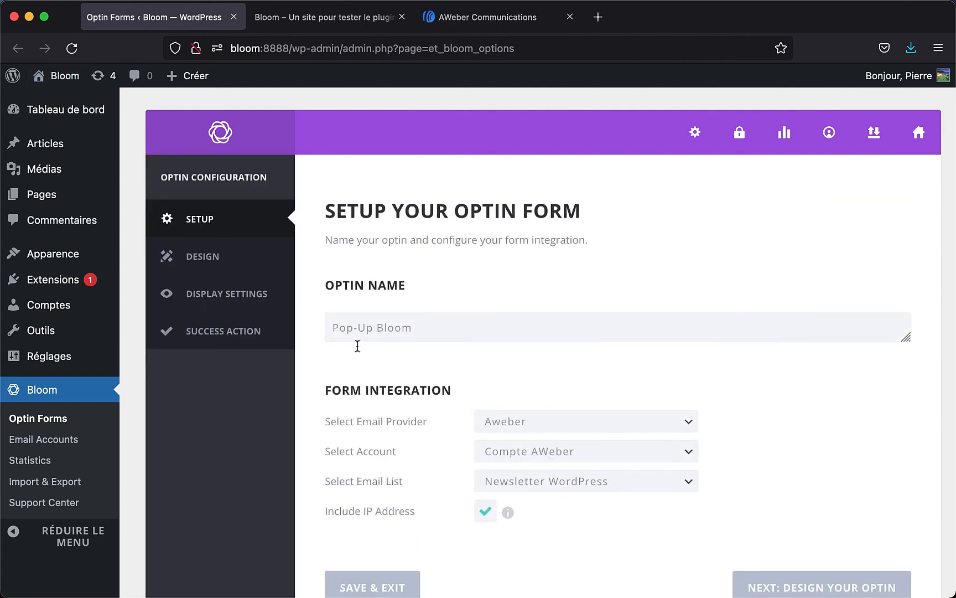
scroll(393, 400, "down", 3)
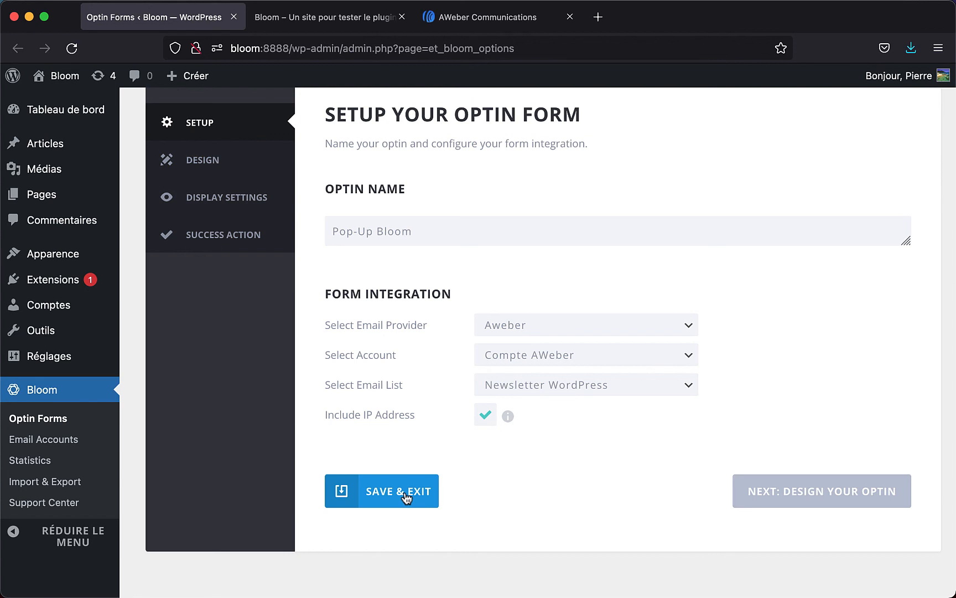
left_click(405, 495)
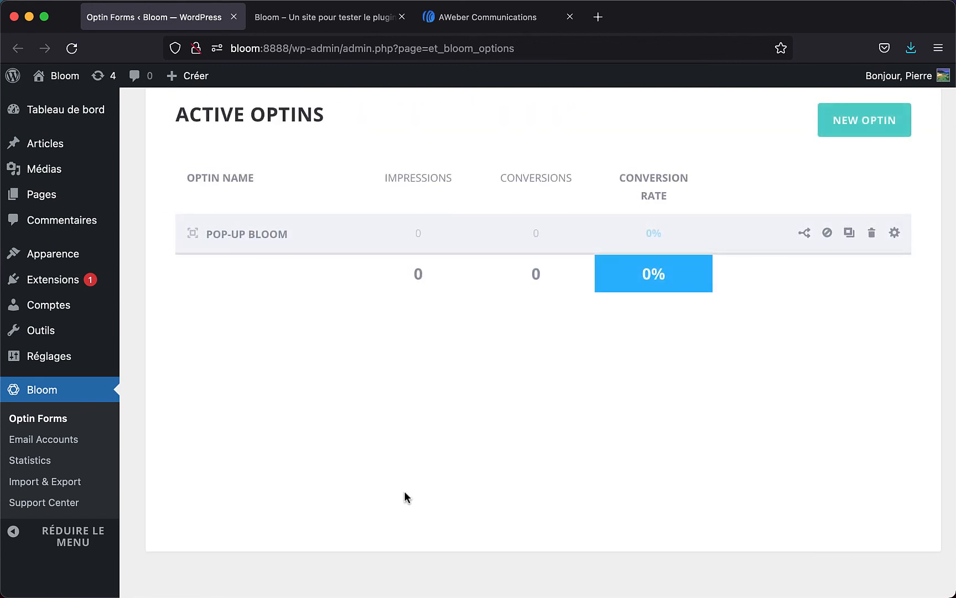
- Reopen the Pop-Up Bloom optin and scroll through its Design settings
left_click(895, 233)
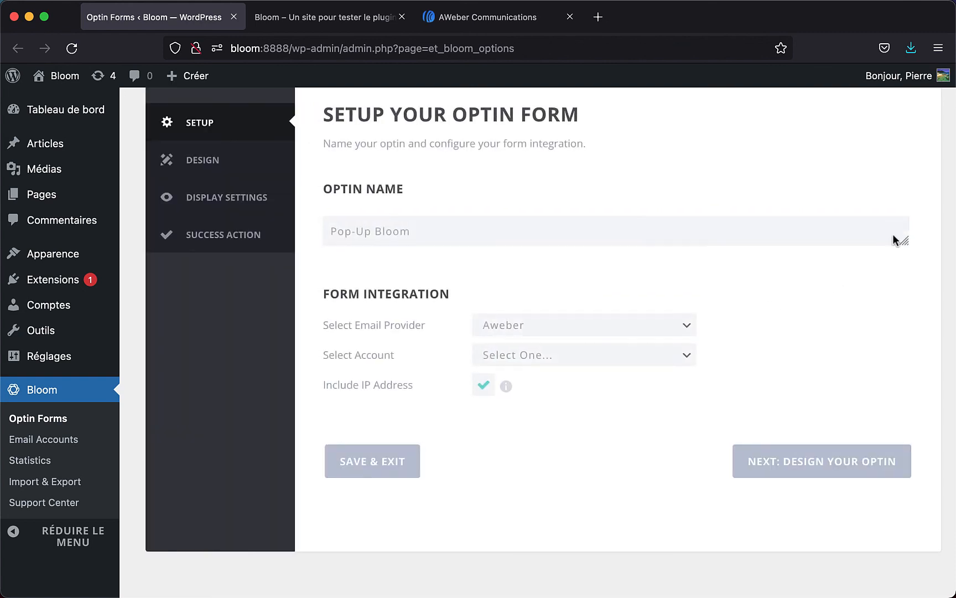
left_click(185, 160)
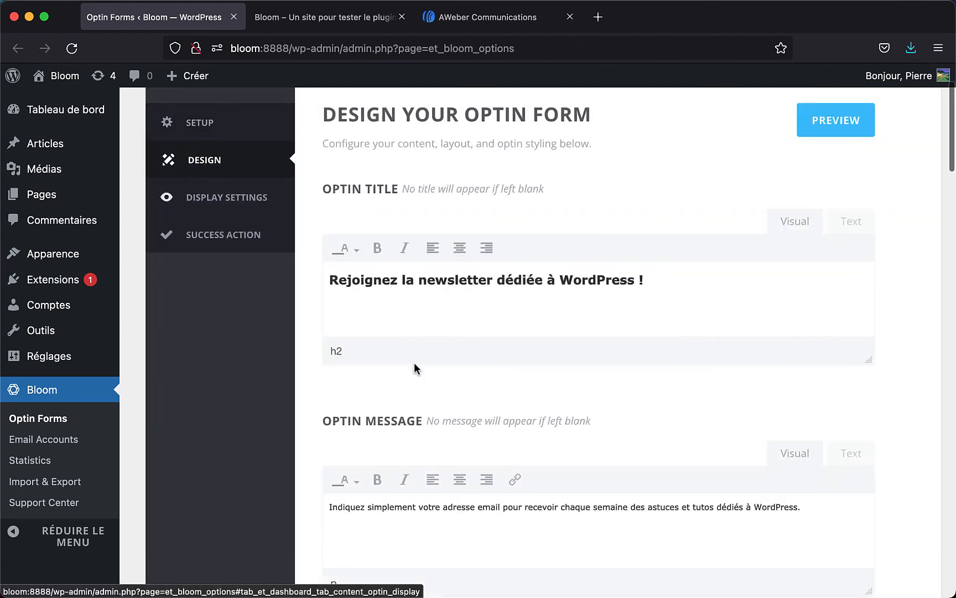
scroll(415, 366, "down", 10)
scroll(414, 366, "down", 15)
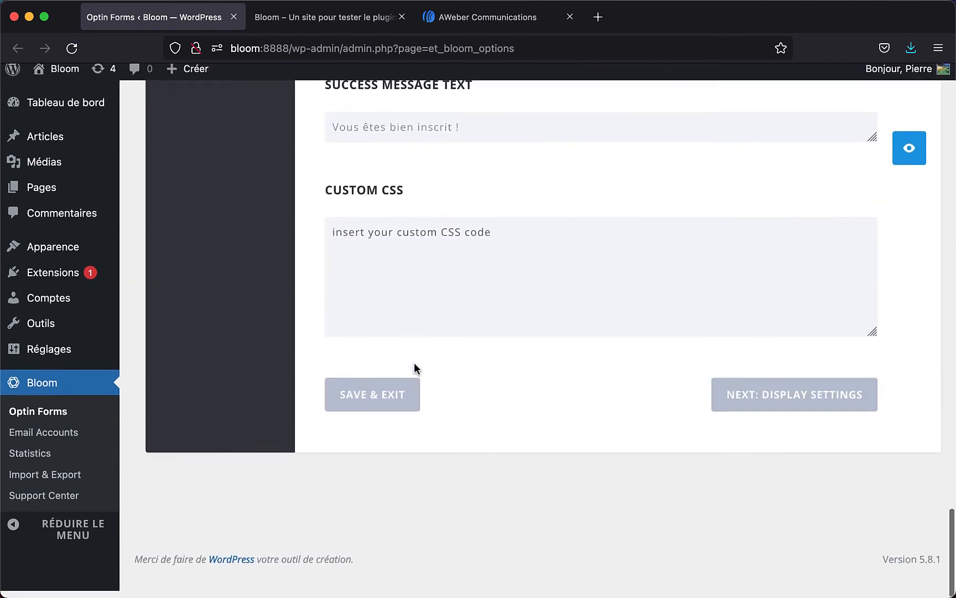